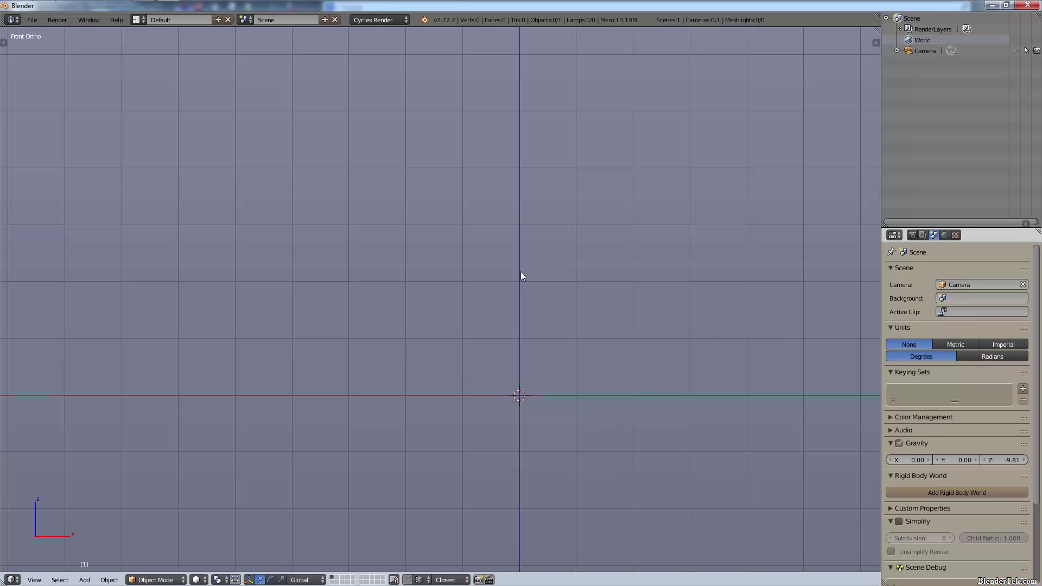
Step: Add a cube, switch it to Edit Mode, and give it a Mirror modifier on X
{"action": "key", "text": "shift+a"}
{"action": "mouse_move", "coordinate": [630, 265]}
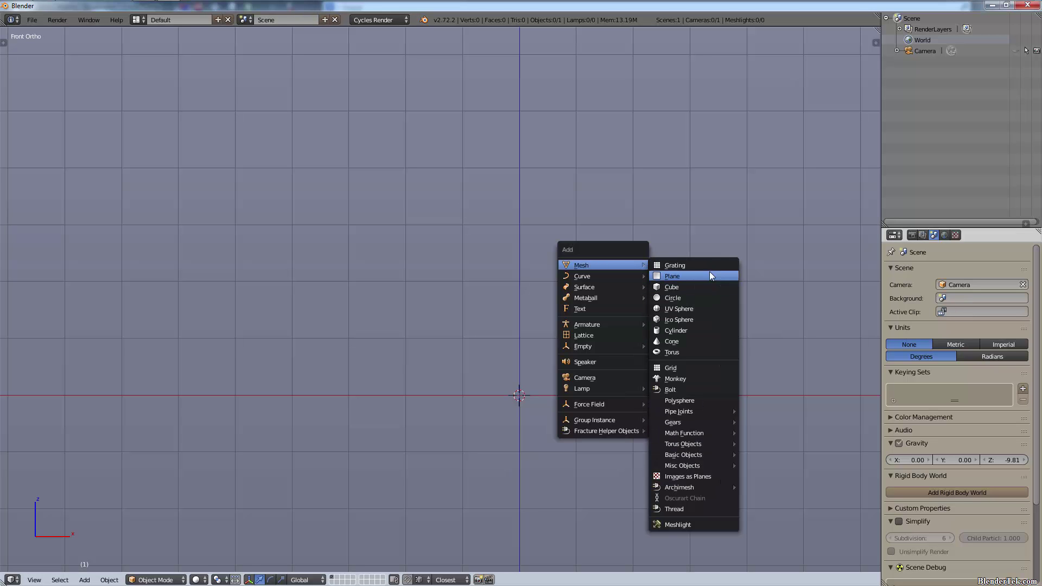
{"action": "left_click", "coordinate": [708, 286]}
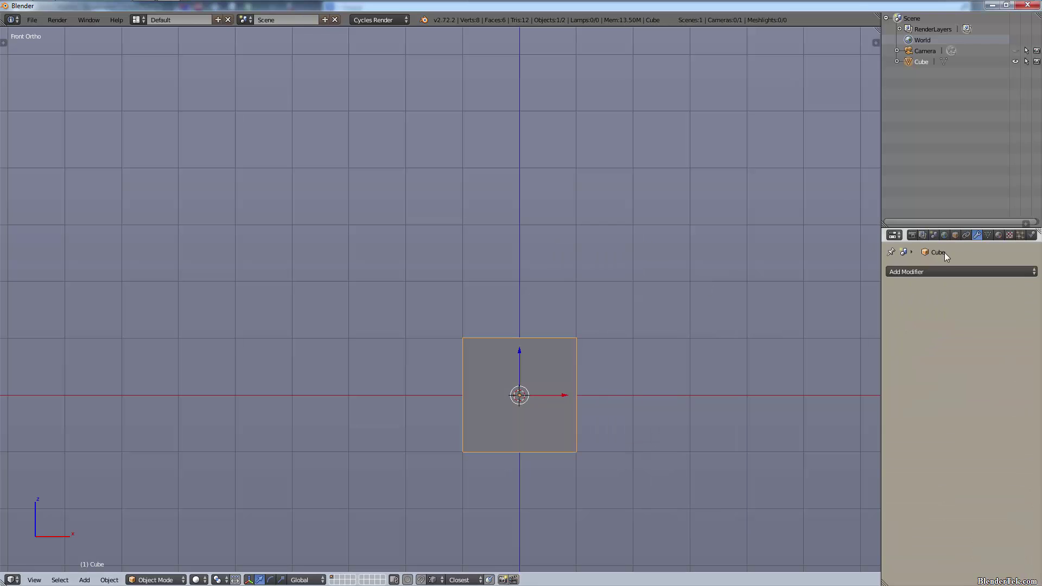
{"action": "left_click", "coordinate": [156, 580]}
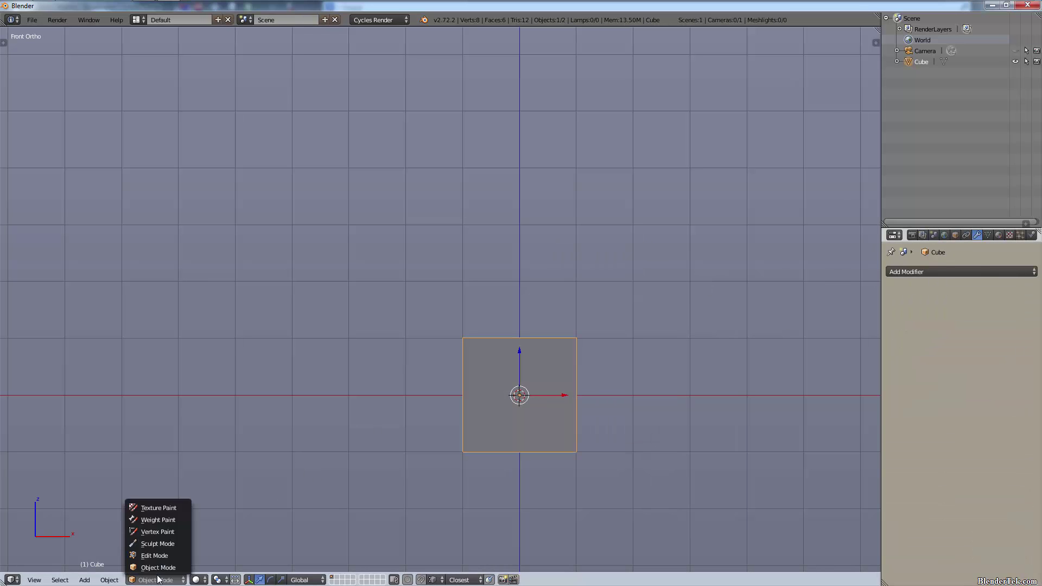
{"action": "left_click", "coordinate": [162, 557]}
{"action": "left_click", "coordinate": [975, 271]}
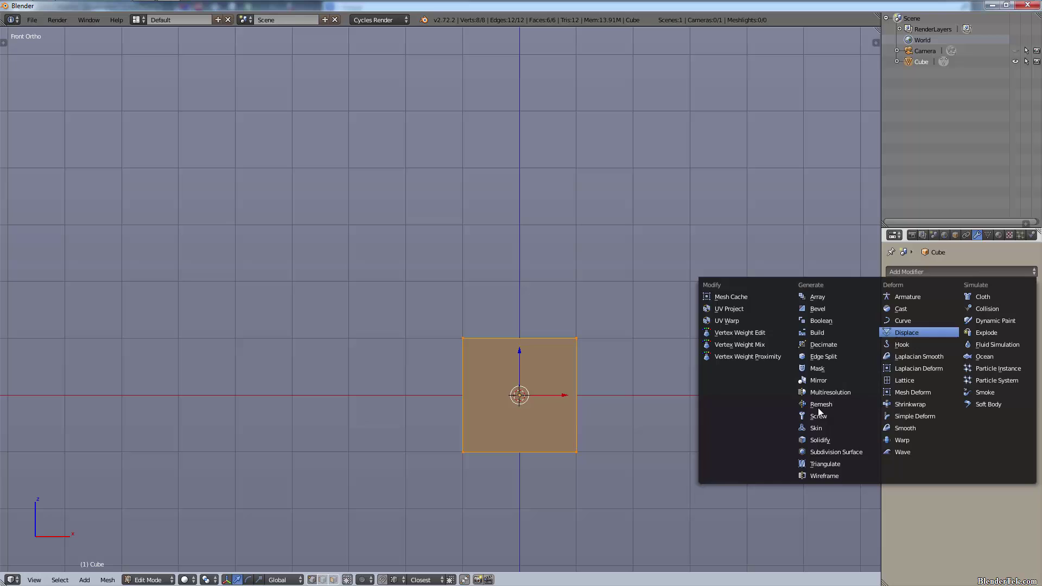
{"action": "left_click", "coordinate": [846, 380]}
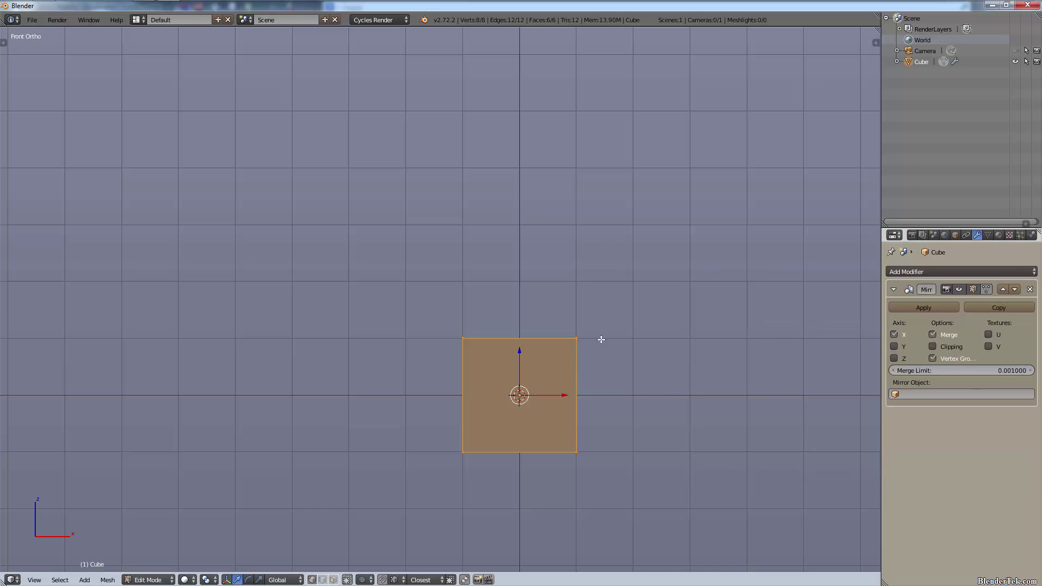
Step: Move the cube's mesh 1 unit along X to form a double-length box, then deselect all
{"action": "middle_click_drag", "start_coordinate": [625, 338], "coordinate": [645, 372]}
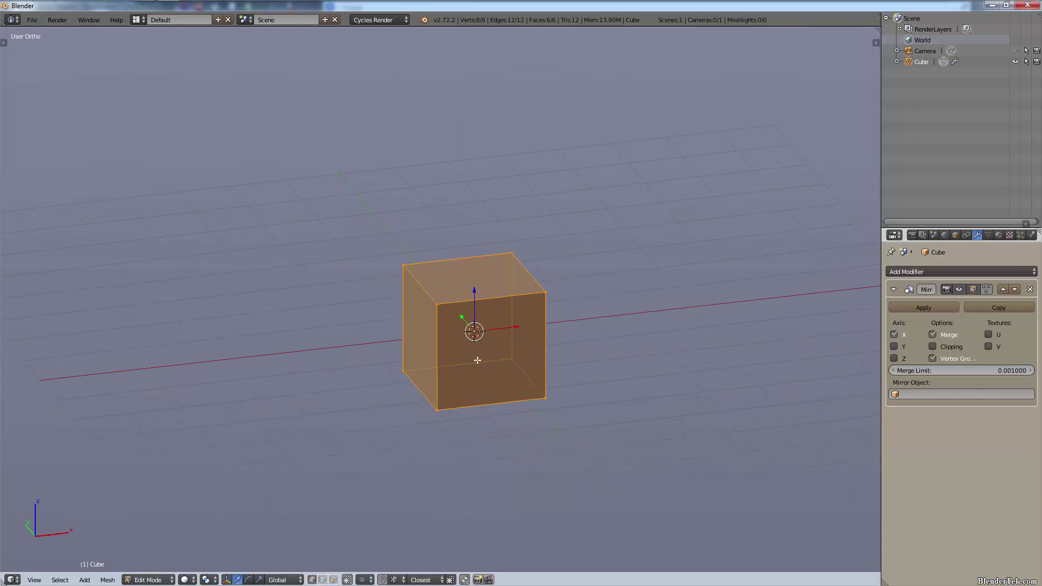
{"action": "key", "text": "g"}
{"action": "key", "text": "x"}
{"action": "key", "text": "1"}
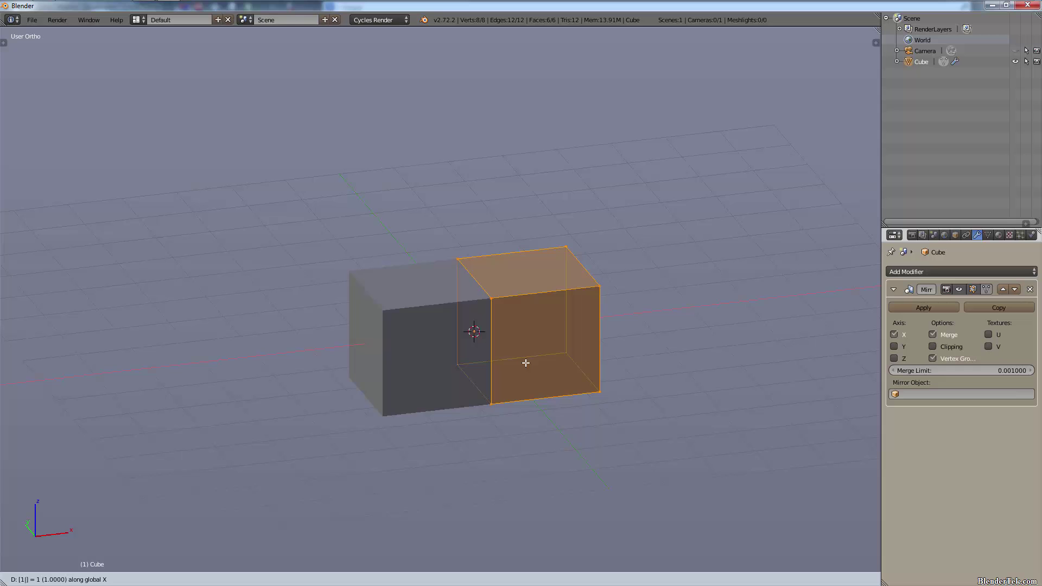
{"action": "key", "text": "Return"}
{"action": "scroll", "coordinate": [606, 396], "scroll_direction": "up", "scroll_amount": 8}
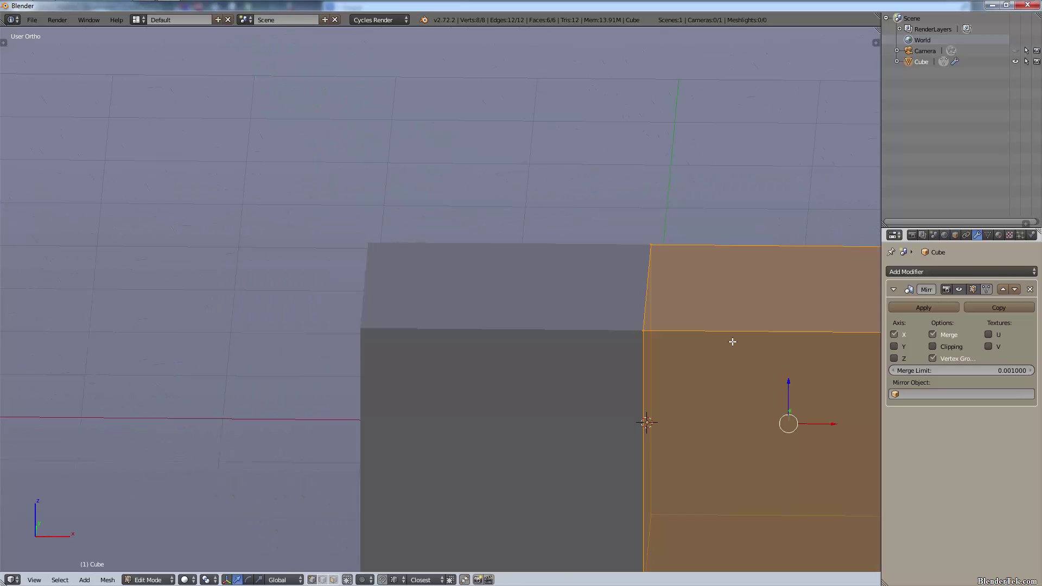
{"action": "key", "text": "a"}
{"action": "key", "text": "ctrl+KP_6"}
{"action": "key", "text": "ctrl+KP_2"}
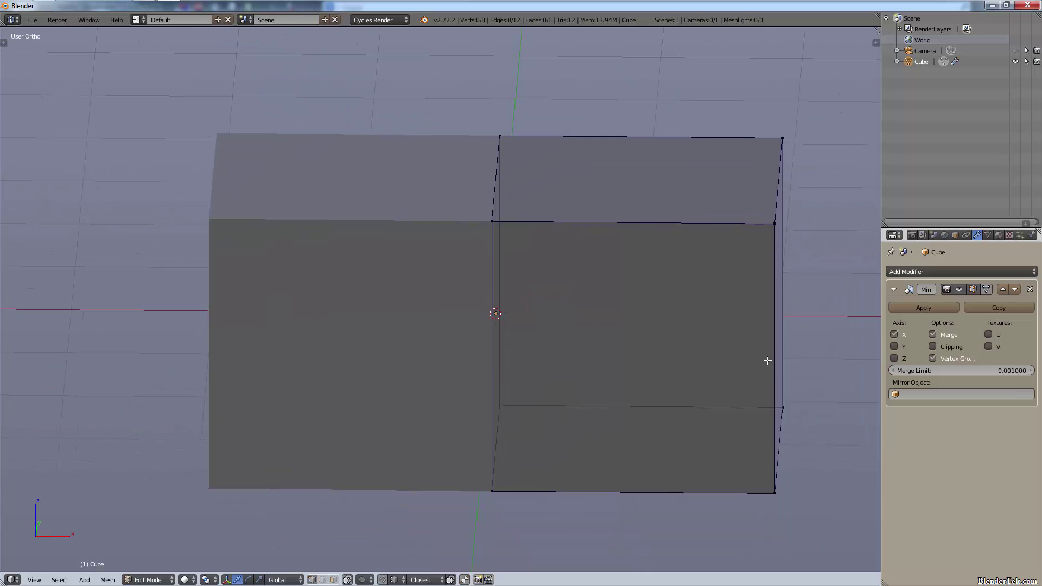
Step: Test moving a front-top seam vertex with Clipping on, then turn Clipping off and move it freely
{"action": "key", "text": "ctrl+z"}
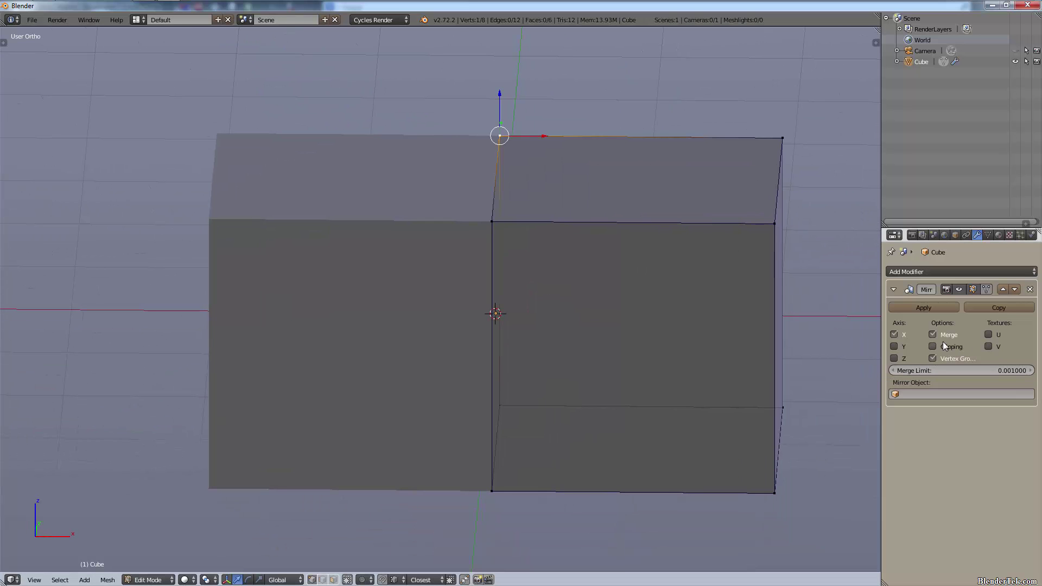
{"action": "left_click", "coordinate": [941, 347]}
{"action": "right_click", "coordinate": [488, 226]}
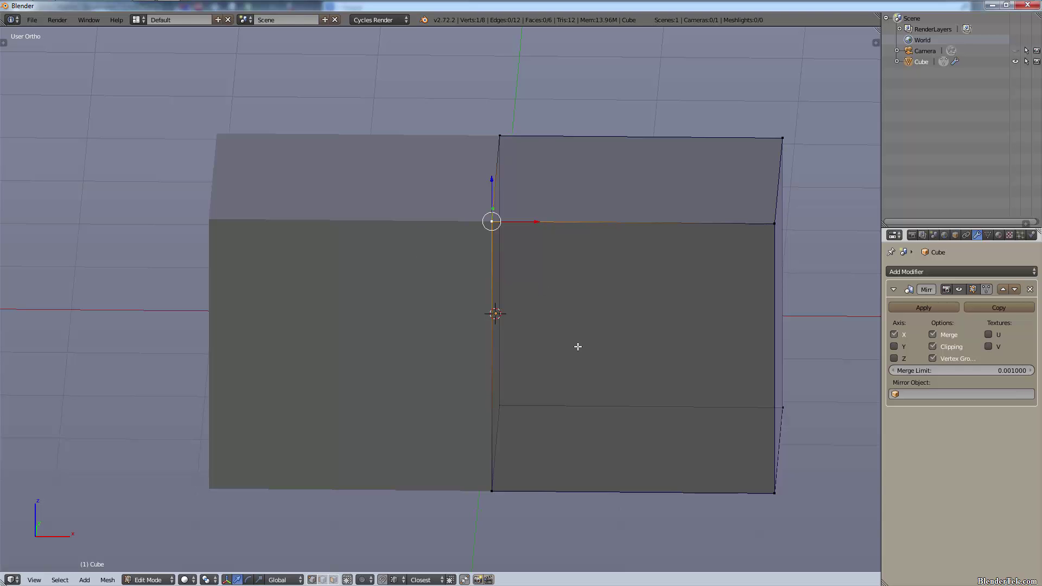
{"action": "key", "text": "g"}
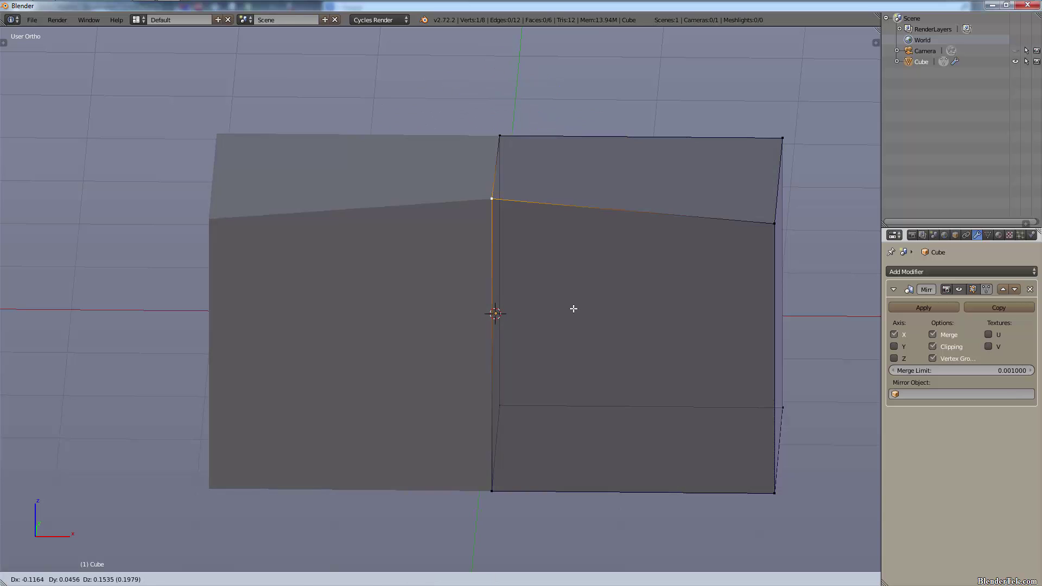
{"action": "key", "text": "Escape"}
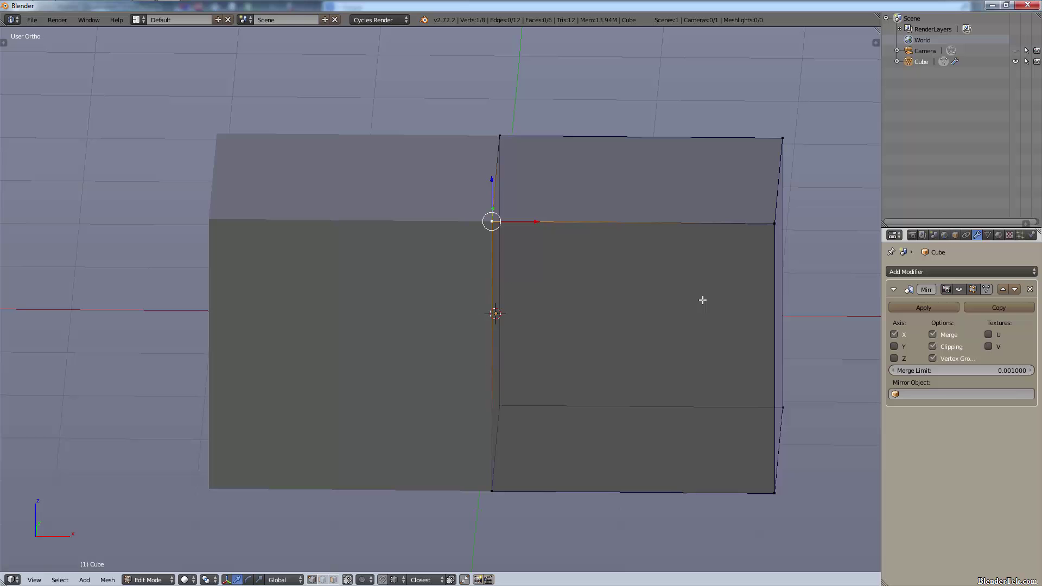
{"action": "left_click", "coordinate": [953, 351]}
{"action": "key", "text": "g"}
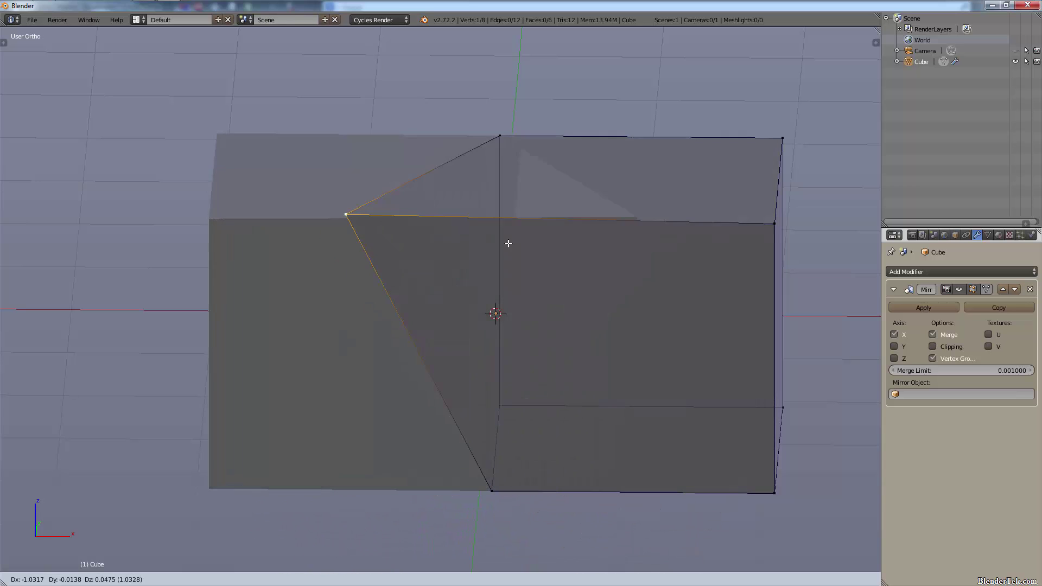
Step: Raise the Merge Limit to about 0.38, reposition the seam vertex, then lower the limit
{"action": "right_click", "coordinate": [643, 264]}
{"action": "left_click", "coordinate": [932, 346]}
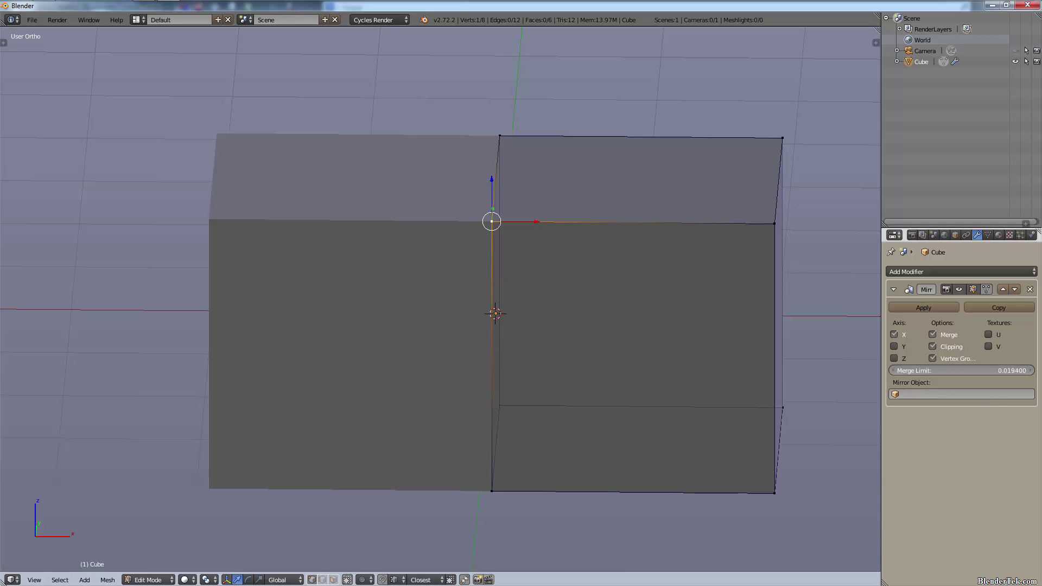
{"action": "left_click_drag", "start_coordinate": [960, 370], "coordinate": [977, 370]}
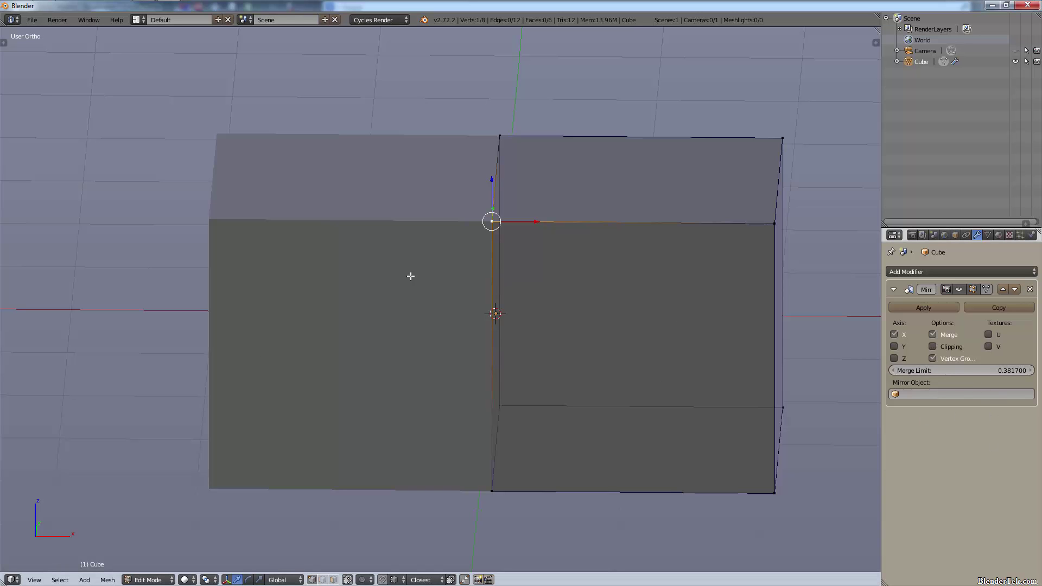
{"action": "key", "text": "g"}
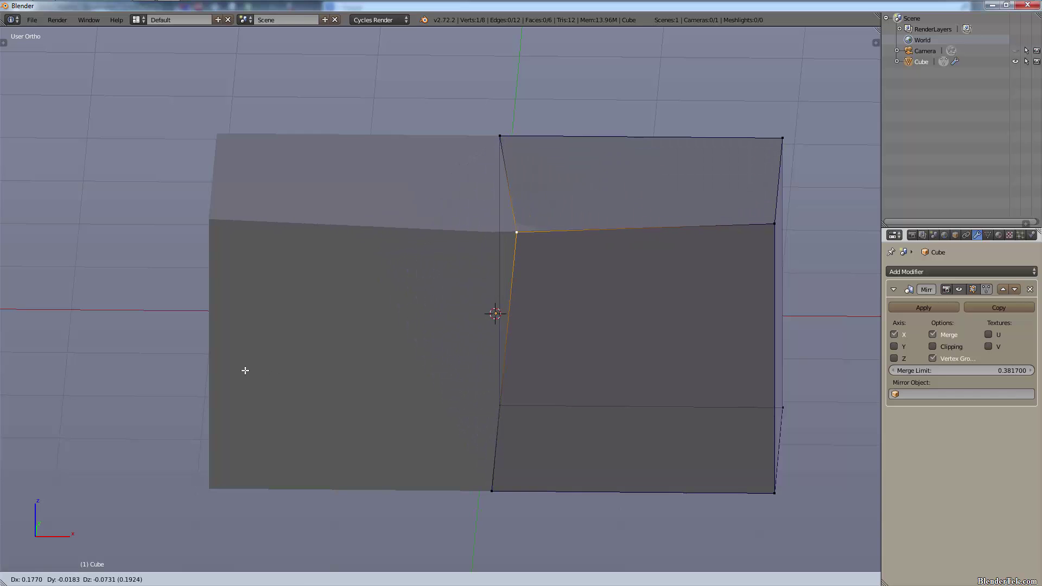
{"action": "left_click", "coordinate": [244, 369]}
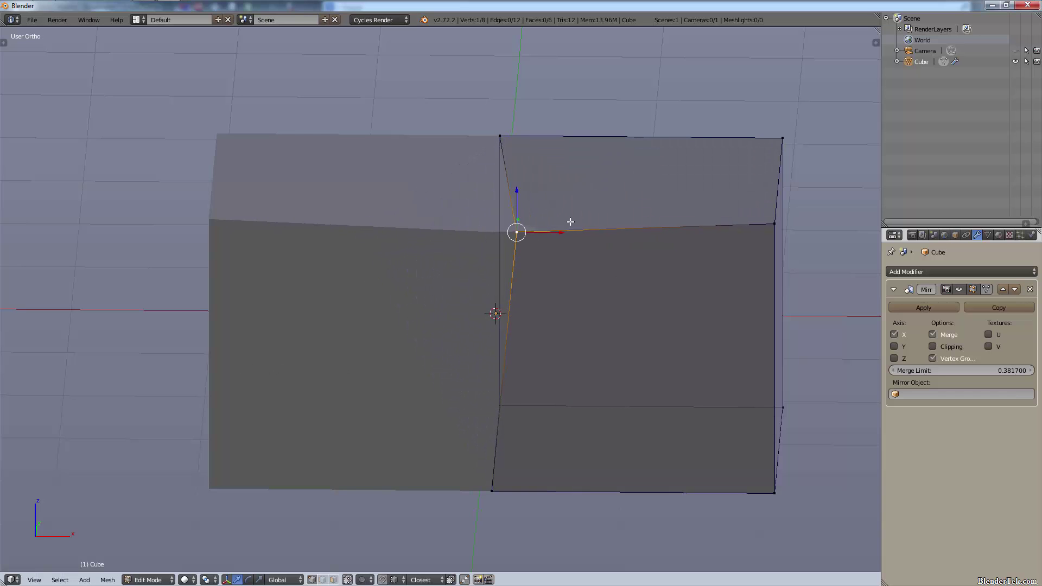
{"action": "left_click_drag", "start_coordinate": [1002, 375], "coordinate": [991, 374]}
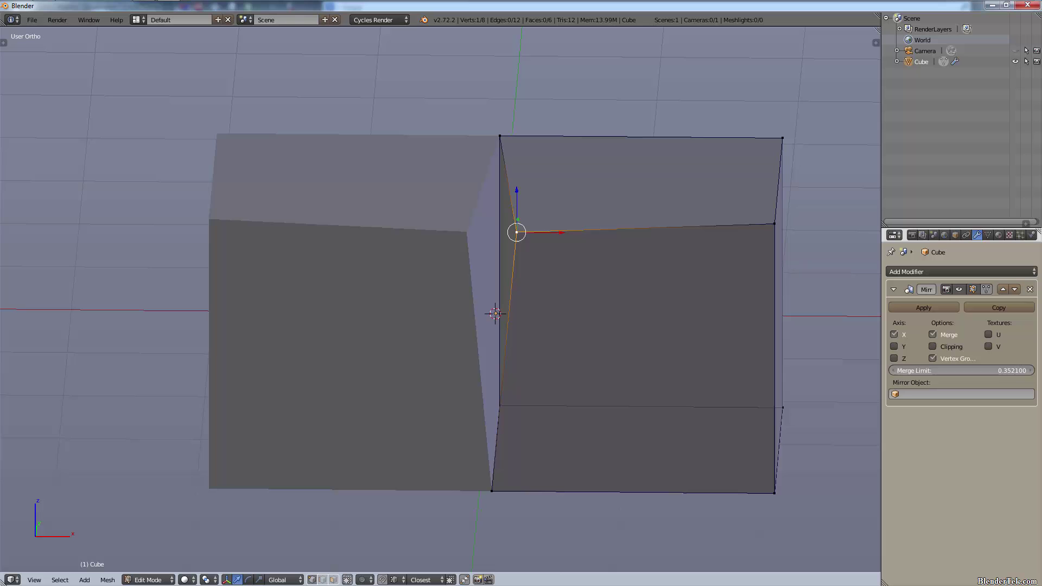
Step: Set the Mirror modifier's Merge Limit to 0
{"action": "double_click", "coordinate": [991, 375]}
{"action": "type", "text": "0"}
{"action": "key", "text": "Return"}
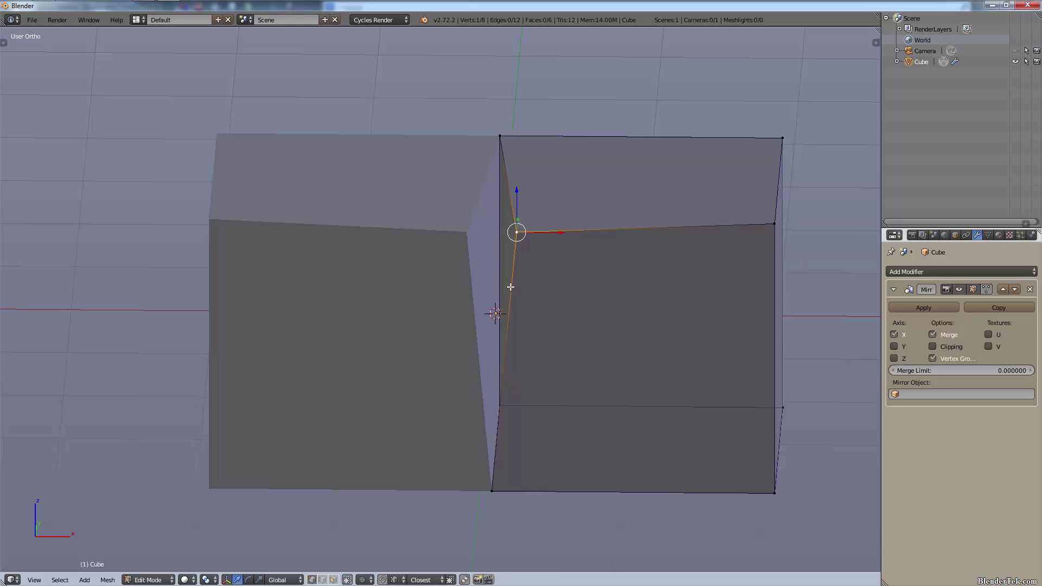
Step: Place the top vertex back on the mirror seam, then test lifting it into a peak and cancel
{"action": "key", "text": "g"}
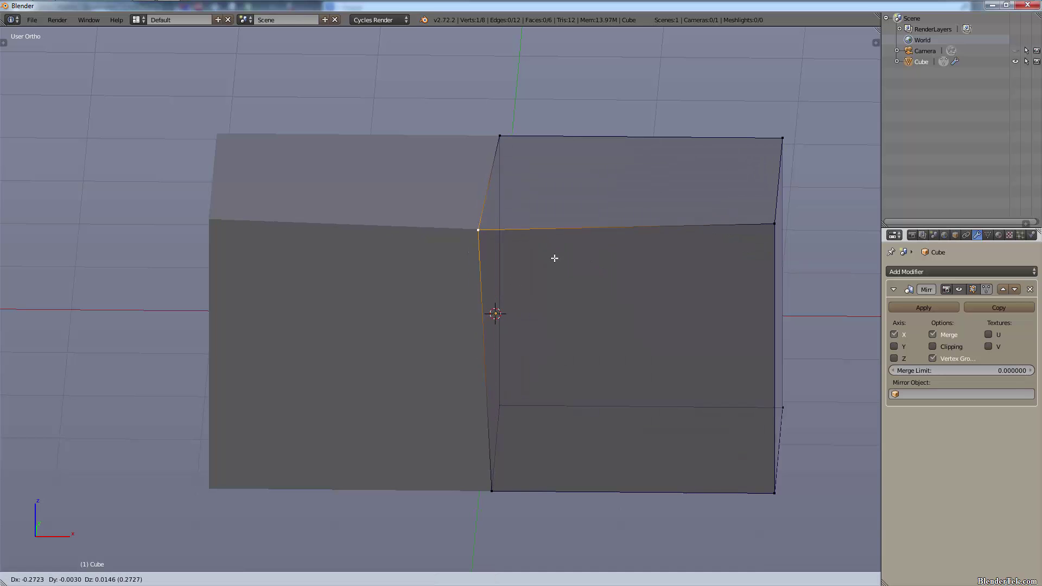
{"action": "right_click", "coordinate": [639, 260]}
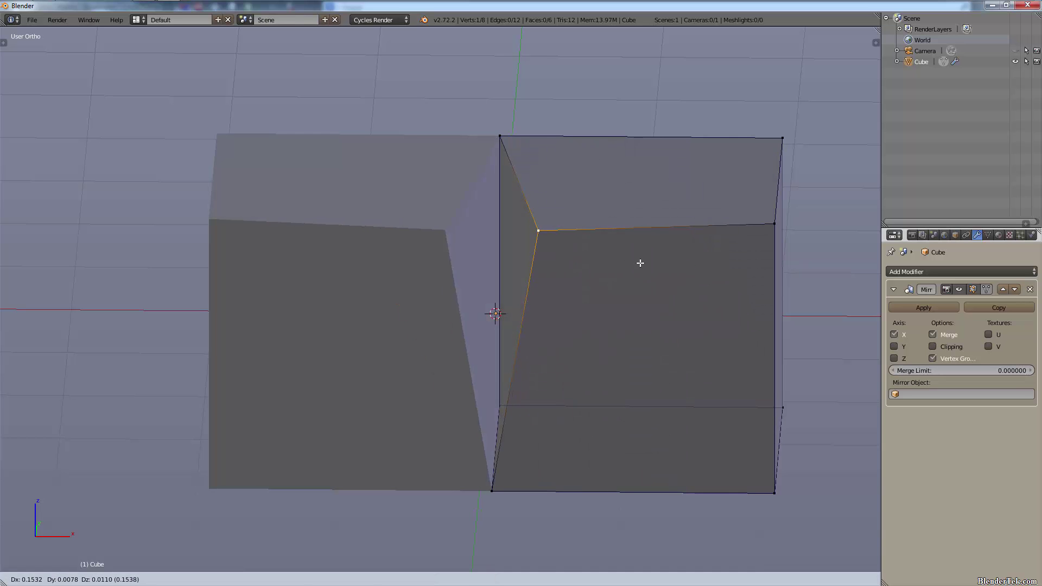
{"action": "key", "text": "g"}
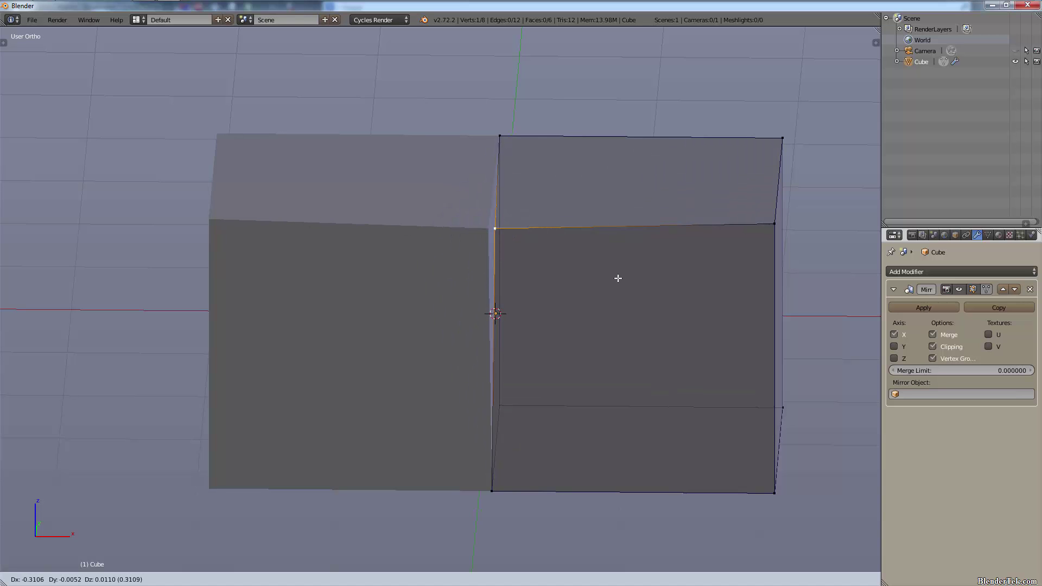
{"action": "left_click", "coordinate": [579, 277]}
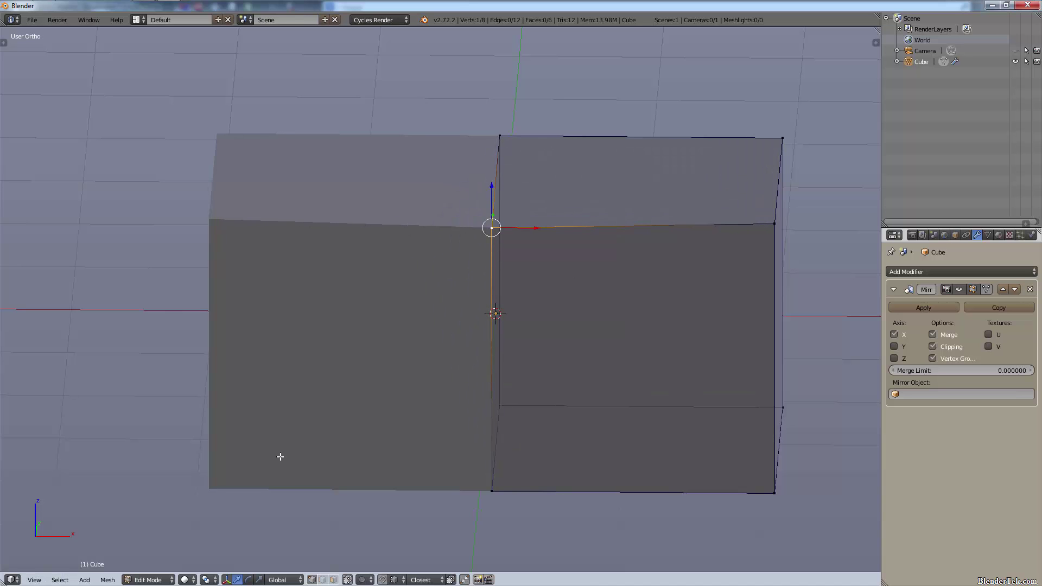
{"action": "key", "text": "g"}
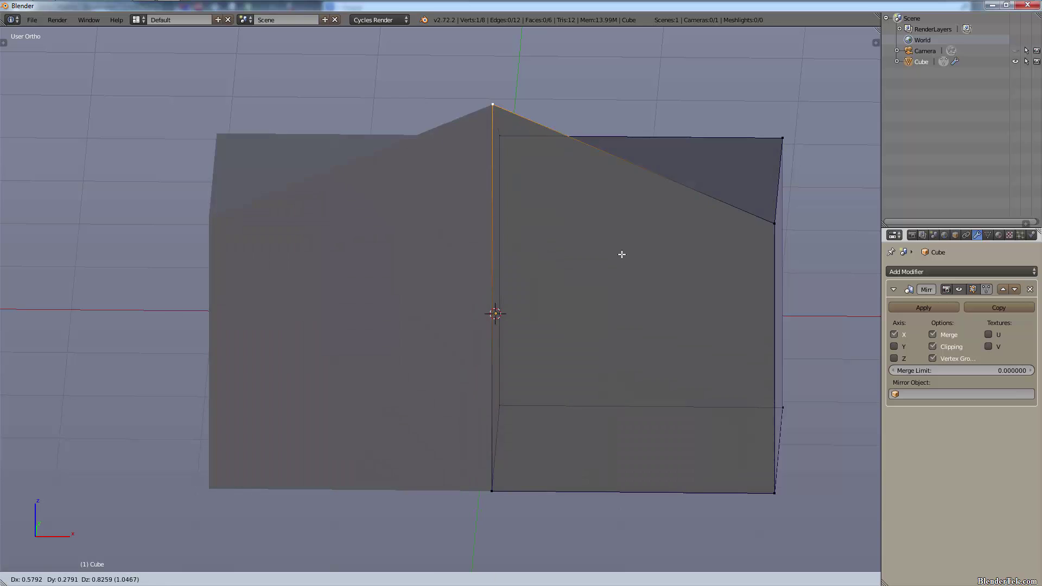
{"action": "right_click", "coordinate": [567, 212]}
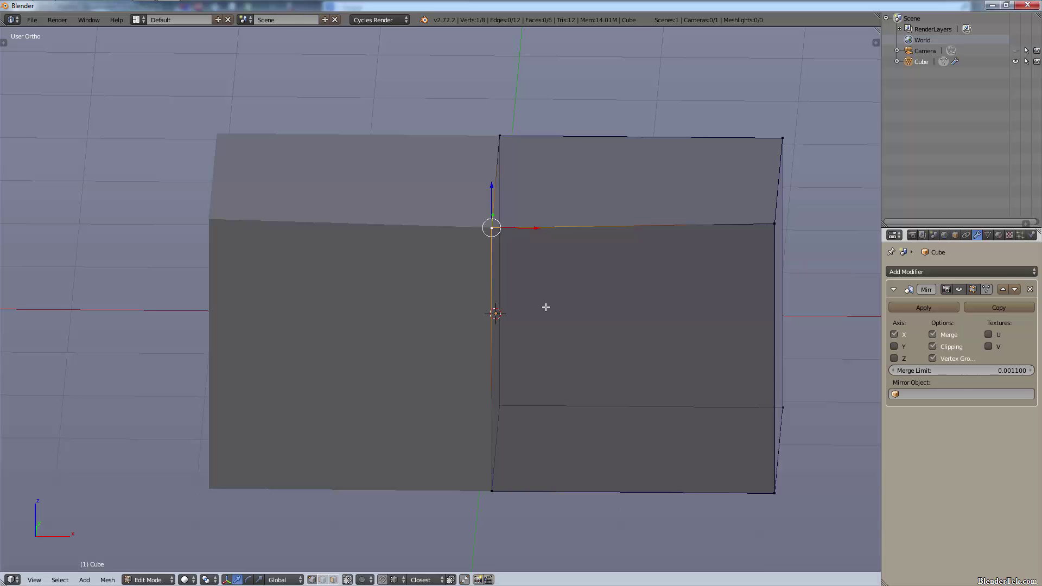
Step: With Clipping off, move the seam vertex and try pulling it off the mirror plane
{"action": "key", "text": "g"}
{"action": "right_click", "coordinate": [584, 269]}
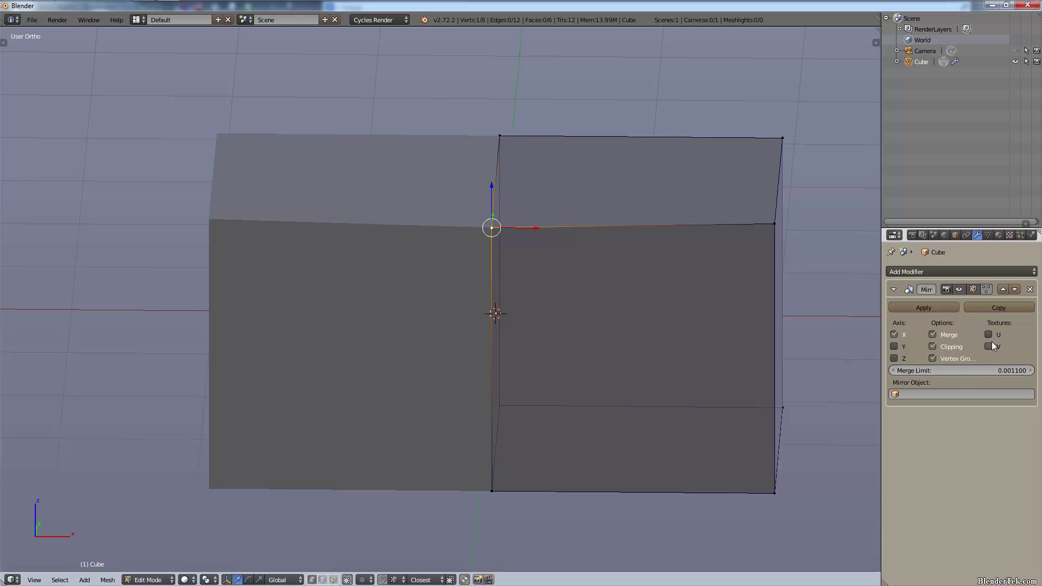
{"action": "left_click", "coordinate": [950, 347]}
{"action": "scroll", "coordinate": [494, 223], "scroll_direction": "up", "scroll_amount": 8}
{"action": "scroll", "coordinate": [719, 119], "scroll_direction": "down", "scroll_amount": 3}
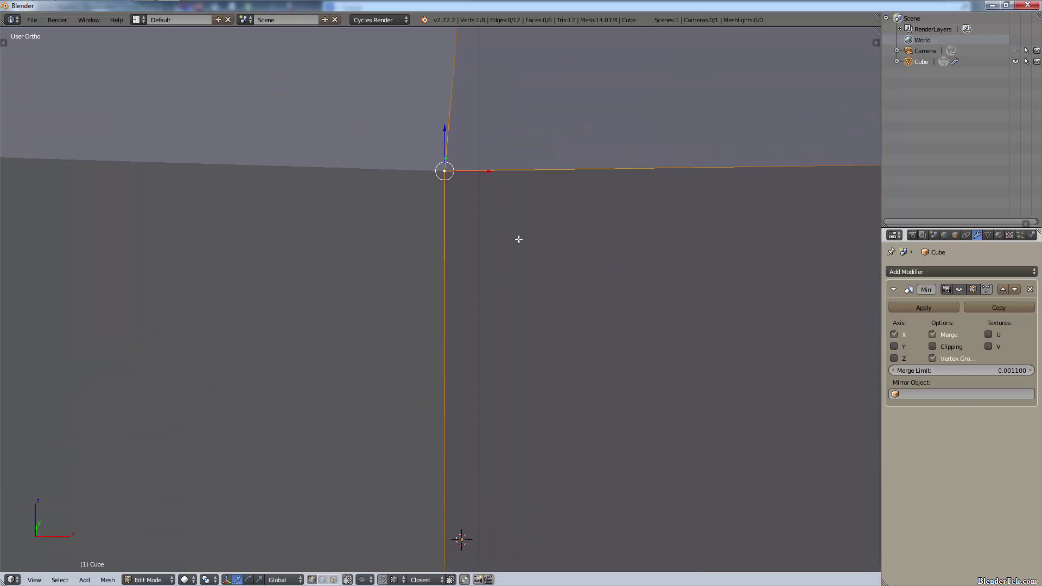
{"action": "key", "text": "g"}
{"action": "left_click", "coordinate": [521, 215]}
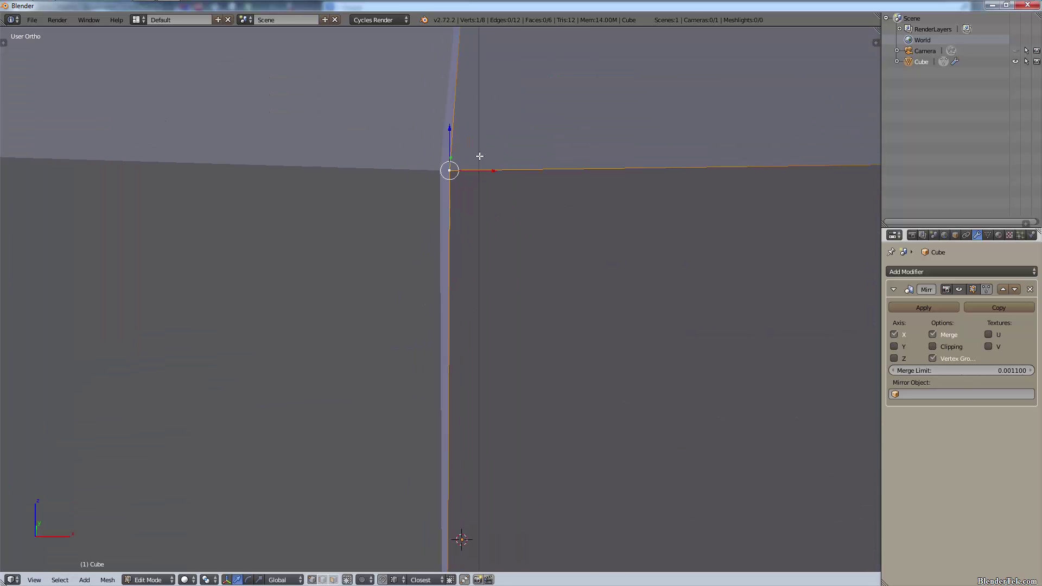
{"action": "scroll", "coordinate": [479, 158], "scroll_direction": "up", "scroll_amount": 8}
{"action": "mouse_move", "coordinate": [495, 142]}
{"action": "middle_mouse_down", "text": "shift"}
{"action": "mouse_move", "coordinate": [509, 58]}
{"action": "mouse_move", "coordinate": [524, 286]}
{"action": "mouse_move", "coordinate": [517, 402]}
{"action": "mouse_move", "coordinate": [670, 493]}
{"action": "mouse_move", "coordinate": [597, 395]}
{"action": "middle_mouse_up", "text": "shift"}
{"action": "key", "text": "g"}
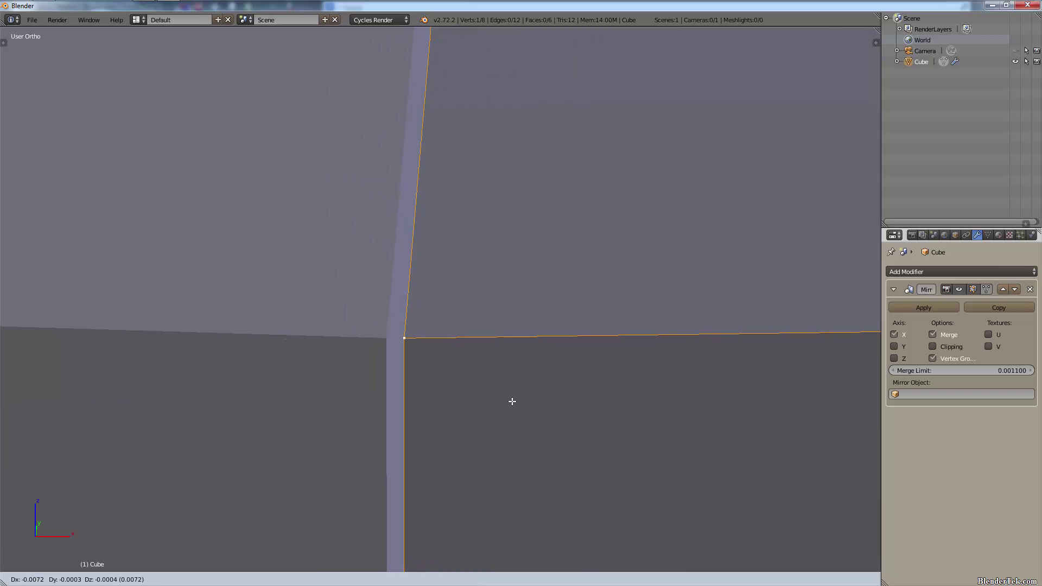
{"action": "right_click", "coordinate": [513, 398]}
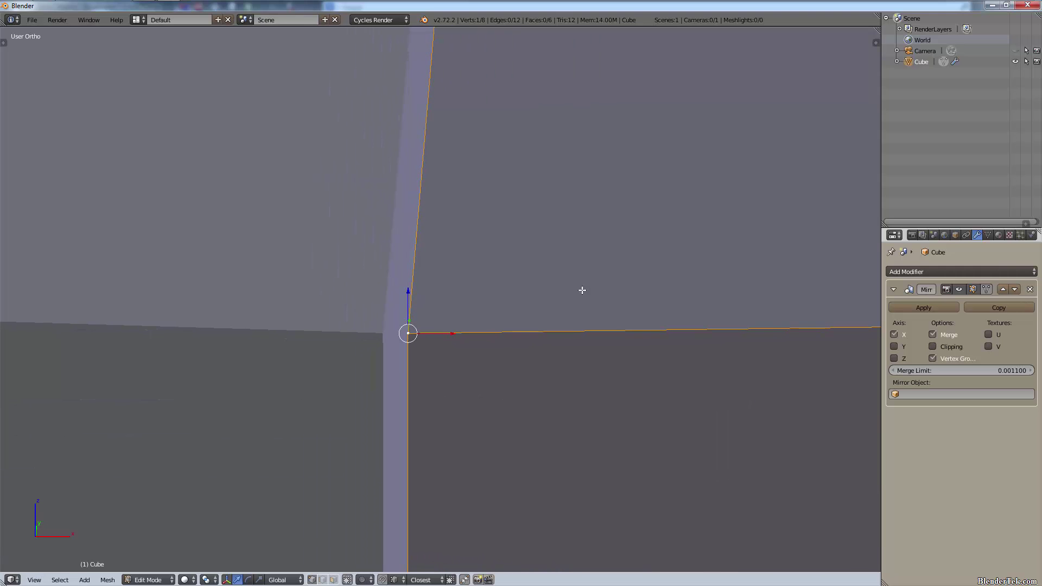
Step: Turn Clipping back on and pull a corner vertex outward to the right and upward
{"action": "middle_click_drag", "start_coordinate": [582, 291], "coordinate": [624, 255]}
{"action": "scroll", "coordinate": [615, 361], "scroll_direction": "down", "scroll_amount": 6}
{"action": "scroll", "coordinate": [615, 361], "scroll_direction": "up", "scroll_amount": 8}
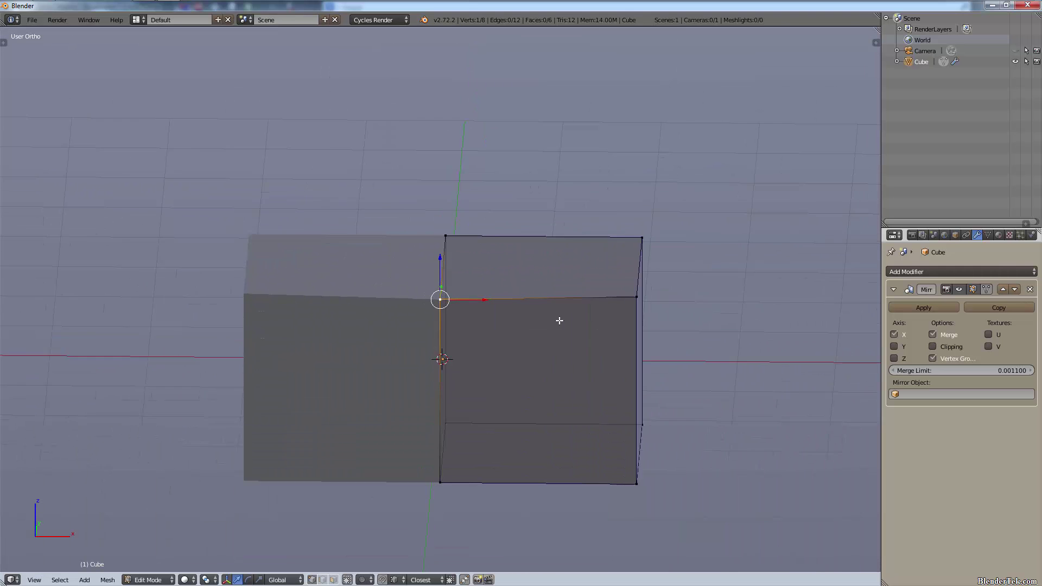
{"action": "left_click", "coordinate": [933, 346]}
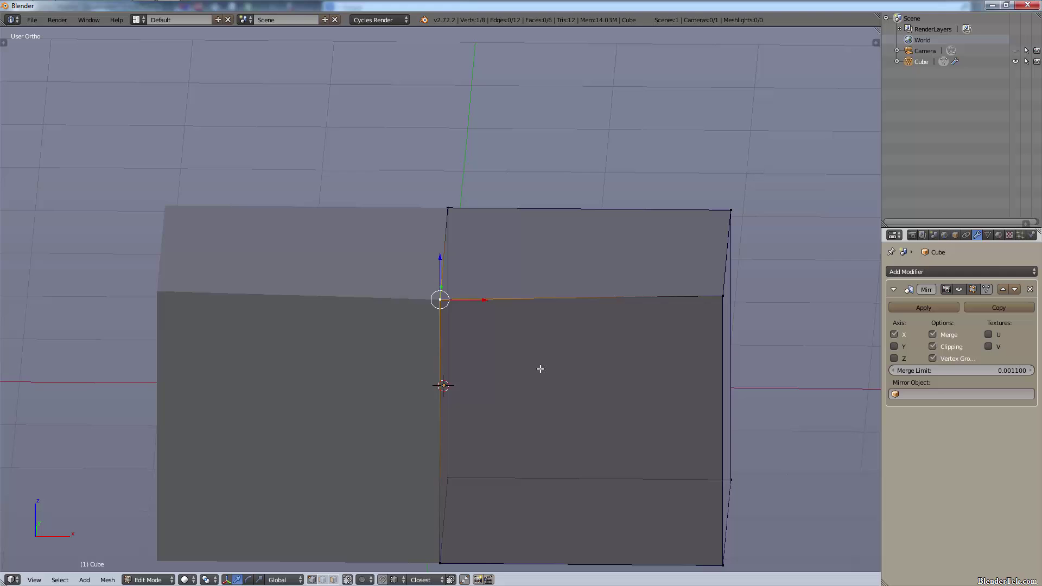
{"action": "middle_click_drag", "start_coordinate": [412, 407], "coordinate": [482, 416]}
{"action": "key", "text": "g"}
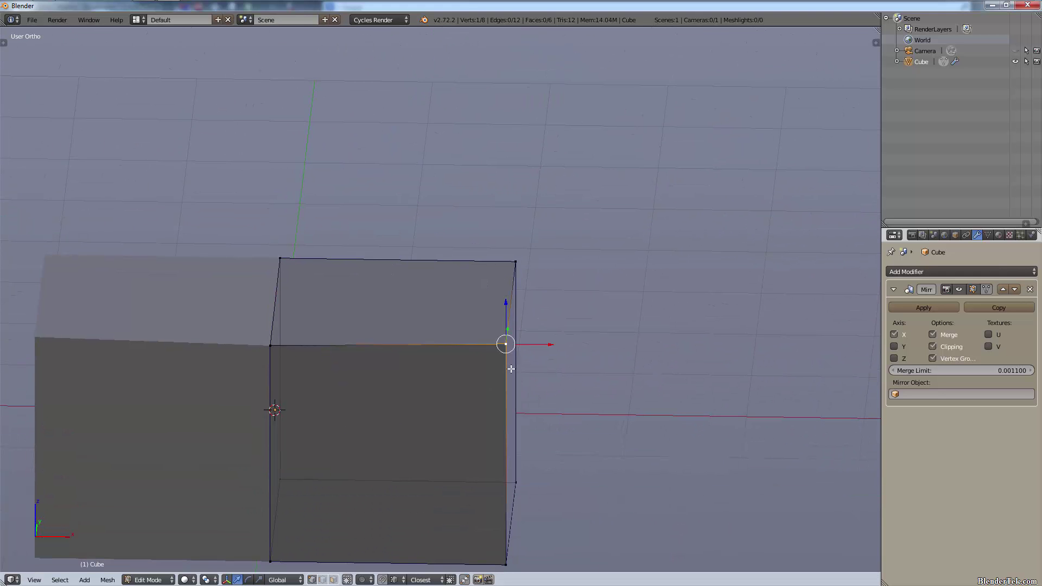
{"action": "left_click", "coordinate": [575, 433]}
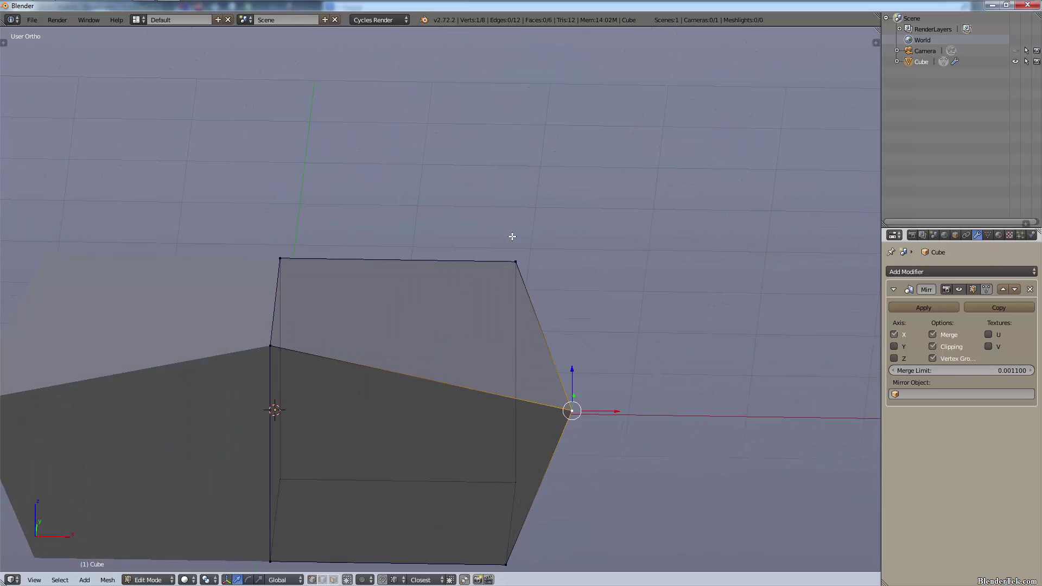
{"action": "key", "text": "g"}
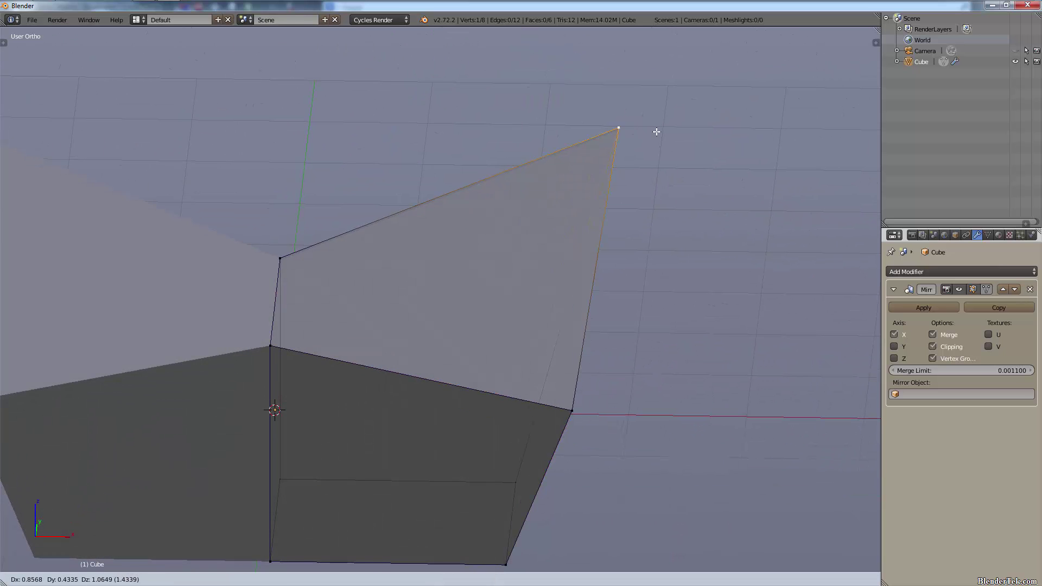
{"action": "left_click", "coordinate": [657, 131]}
{"action": "middle_click_drag", "start_coordinate": [657, 130], "coordinate": [513, 416]}
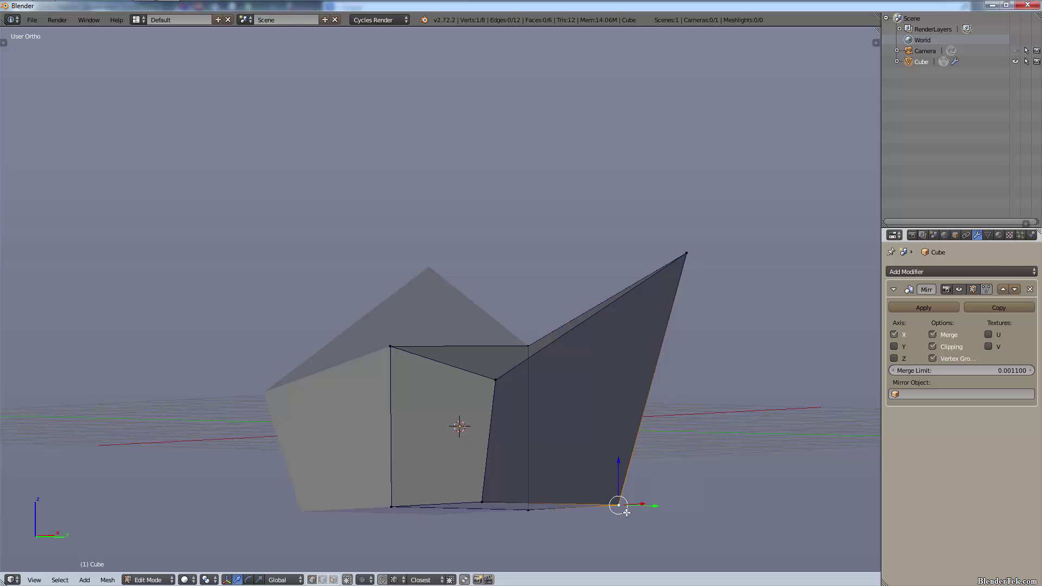
{"action": "left_click_drag", "start_coordinate": [627, 513], "coordinate": [650, 566]}
{"action": "middle_click_drag", "start_coordinate": [650, 566], "coordinate": [633, 379], "text": "shift"}
Step: Select another seam vertex and try a vertex slide, then cancel it
{"action": "right_click", "coordinate": [466, 314]}
{"action": "key", "text": "shift+v"}
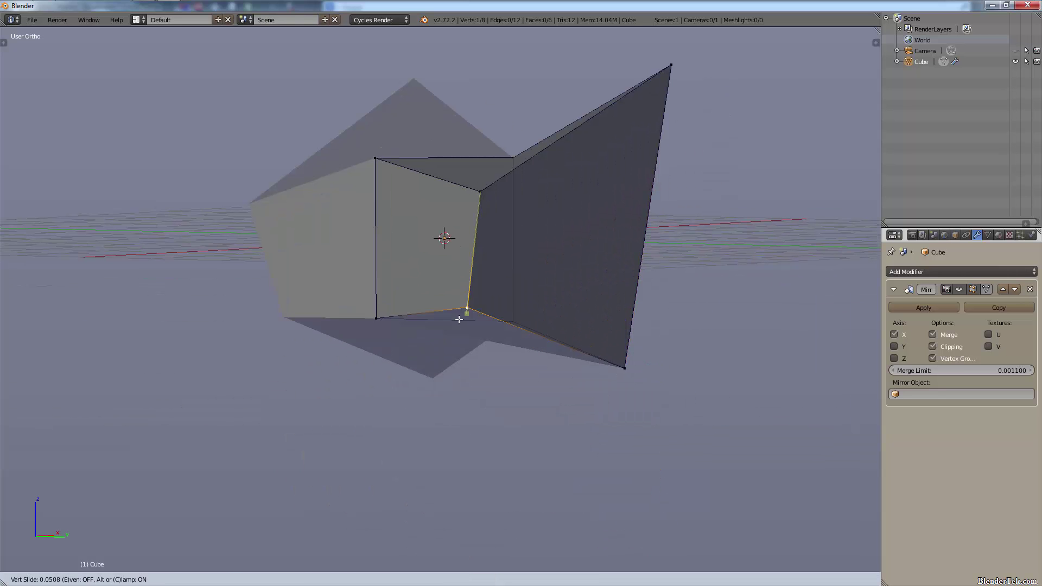
{"action": "right_click", "coordinate": [499, 389]}
{"action": "middle_click_drag", "start_coordinate": [447, 363], "coordinate": [546, 276]}
{"action": "scroll", "coordinate": [559, 270], "scroll_direction": "up", "scroll_amount": 3}
{"action": "scroll", "coordinate": [546, 276], "scroll_direction": "down", "scroll_amount": 4}
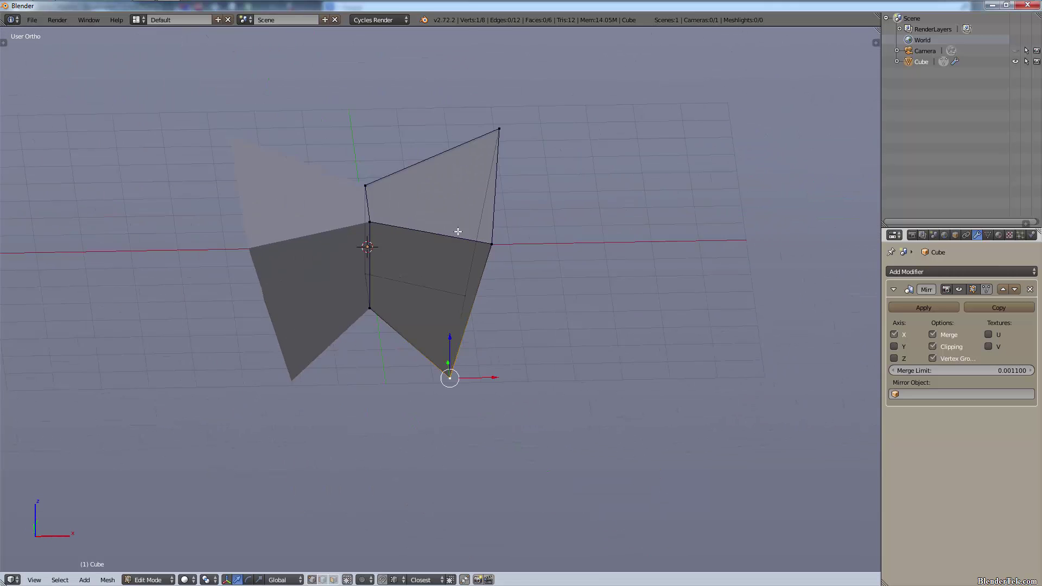
{"action": "middle_click_drag", "start_coordinate": [565, 318], "coordinate": [635, 319], "text": "shift"}
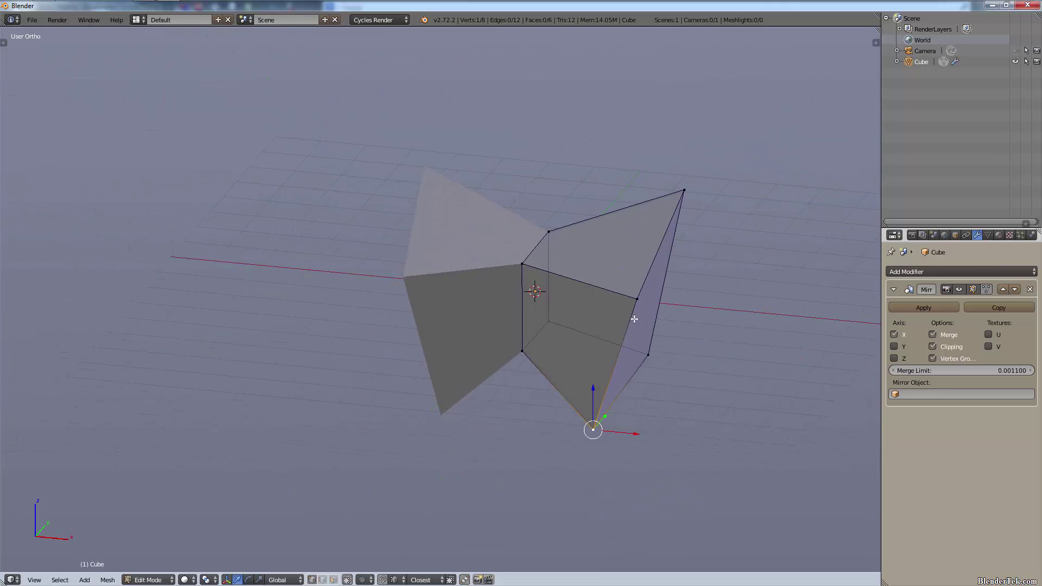
Step: Scale up and rotate the whole mesh
{"action": "key", "text": "a"}
{"action": "key", "text": "s"}
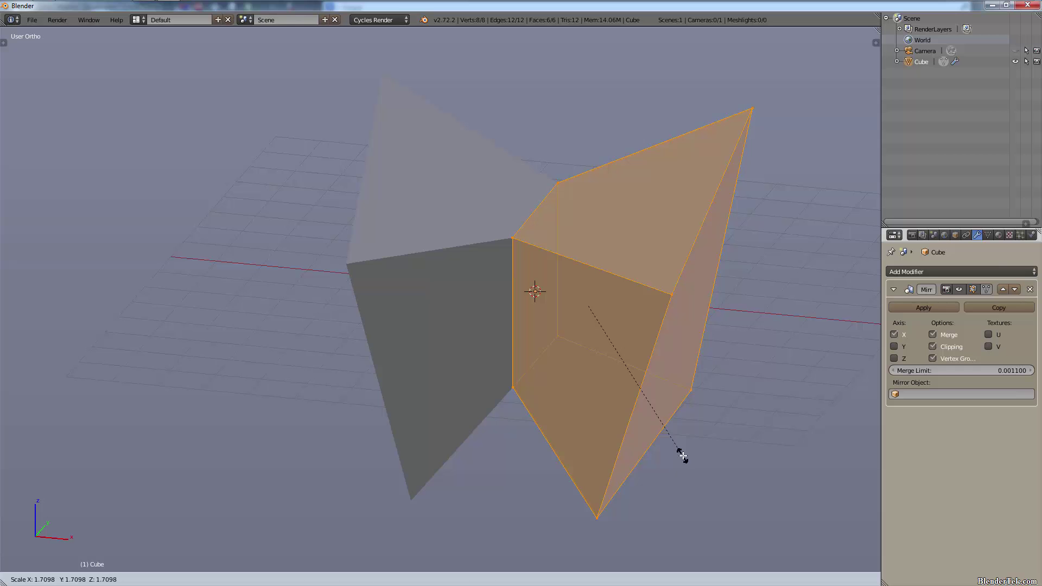
{"action": "left_click", "coordinate": [679, 454]}
{"action": "key", "text": "r"}
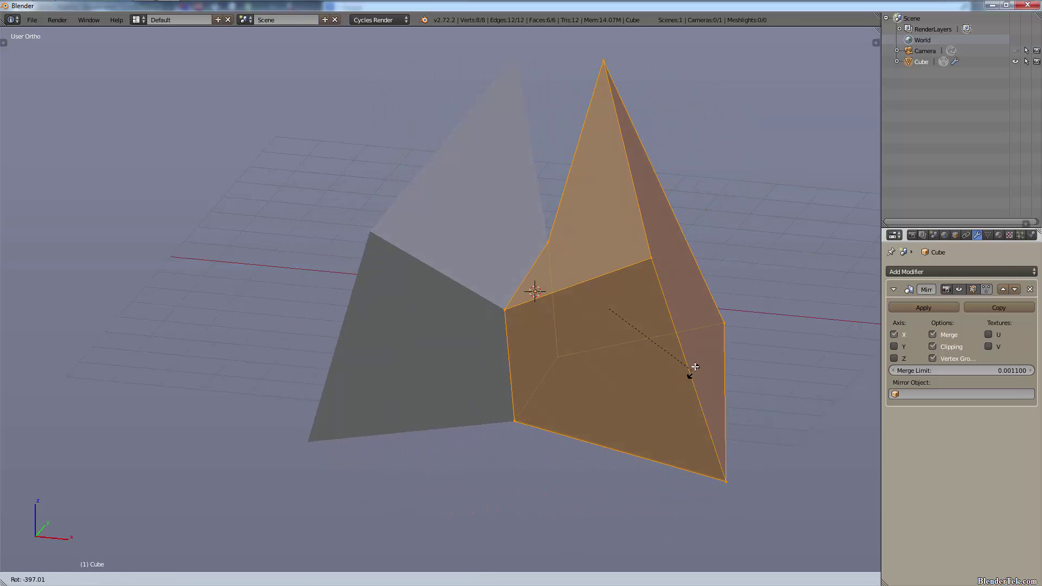
{"action": "left_click", "coordinate": [686, 382]}
Step: Enable the Y and Z mirror axes to create the star-like cluster, then deselect all
{"action": "middle_click_drag", "start_coordinate": [672, 442], "coordinate": [718, 425]}
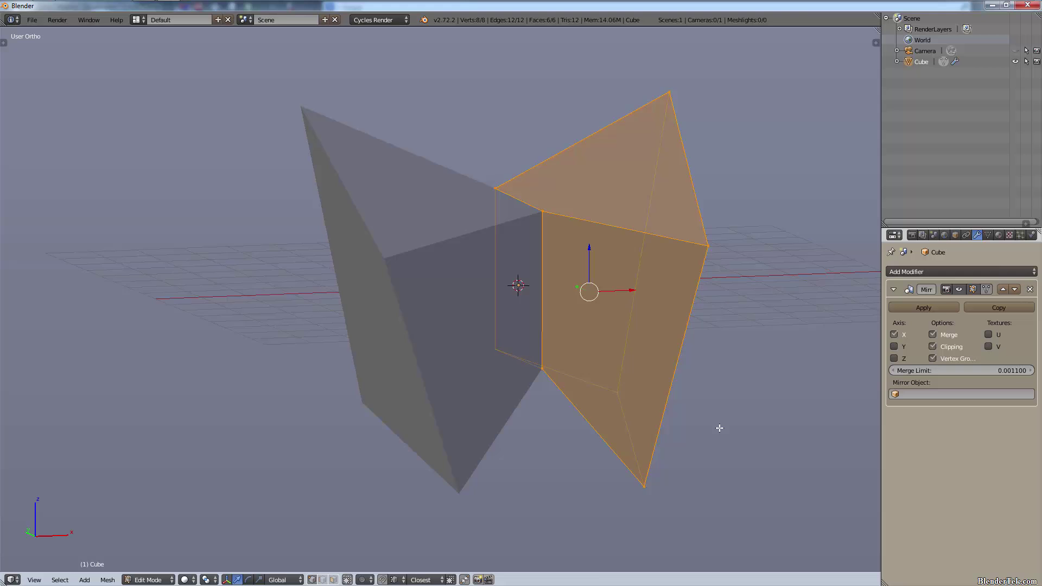
{"action": "left_click", "coordinate": [894, 347]}
{"action": "left_click", "coordinate": [894, 358]}
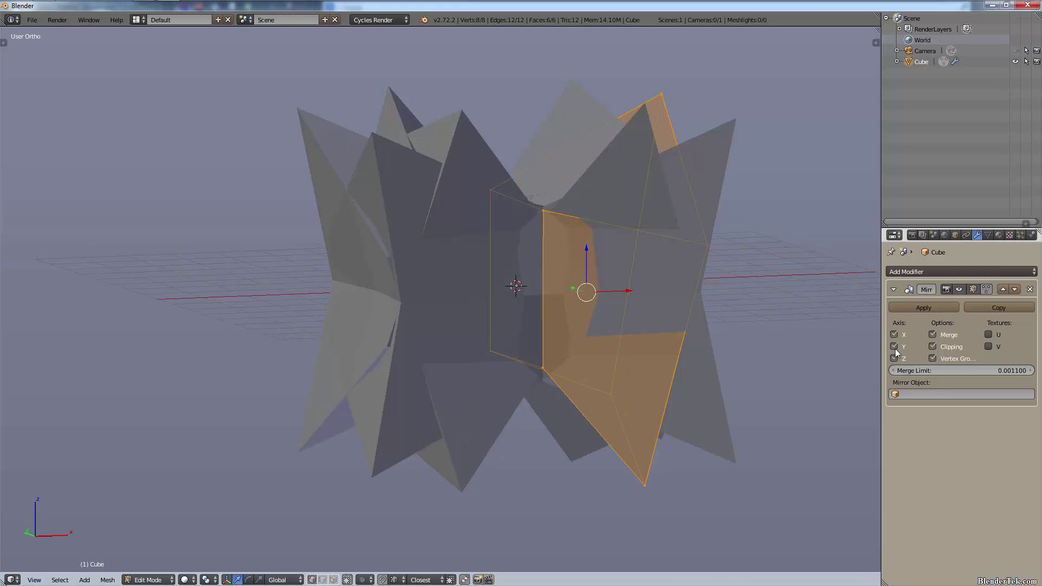
{"action": "key", "text": "a"}
{"action": "scroll", "coordinate": [570, 241], "scroll_direction": "down", "scroll_amount": 1}
{"action": "middle_click_drag", "start_coordinate": [570, 241], "coordinate": [240, 251]}
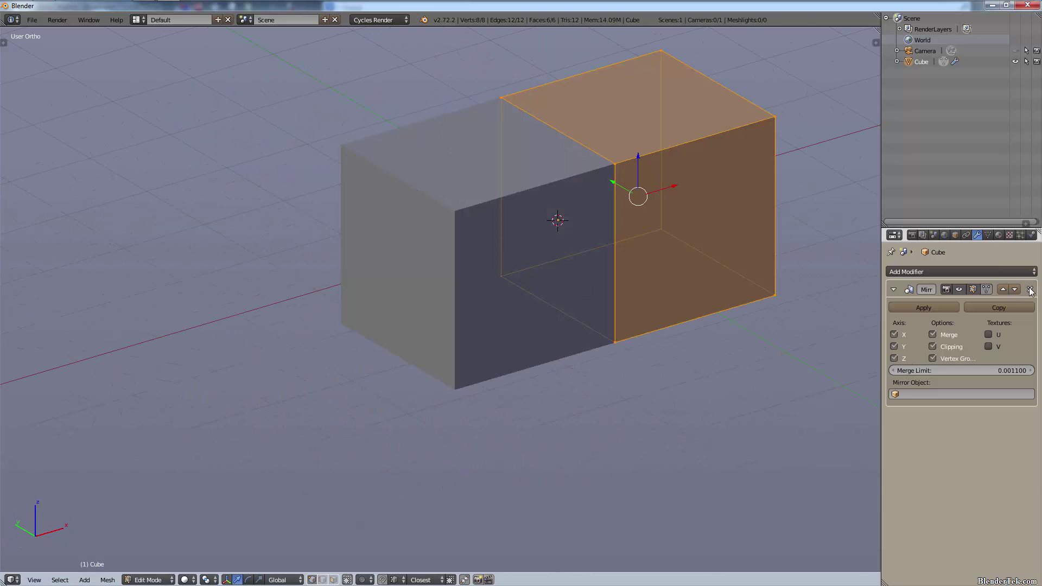
Step: Replace the Mirror modifier with a fresh X-only one and subdivide the selected half-cube once
{"action": "left_click", "coordinate": [1030, 289]}
{"action": "left_click", "coordinate": [956, 272]}
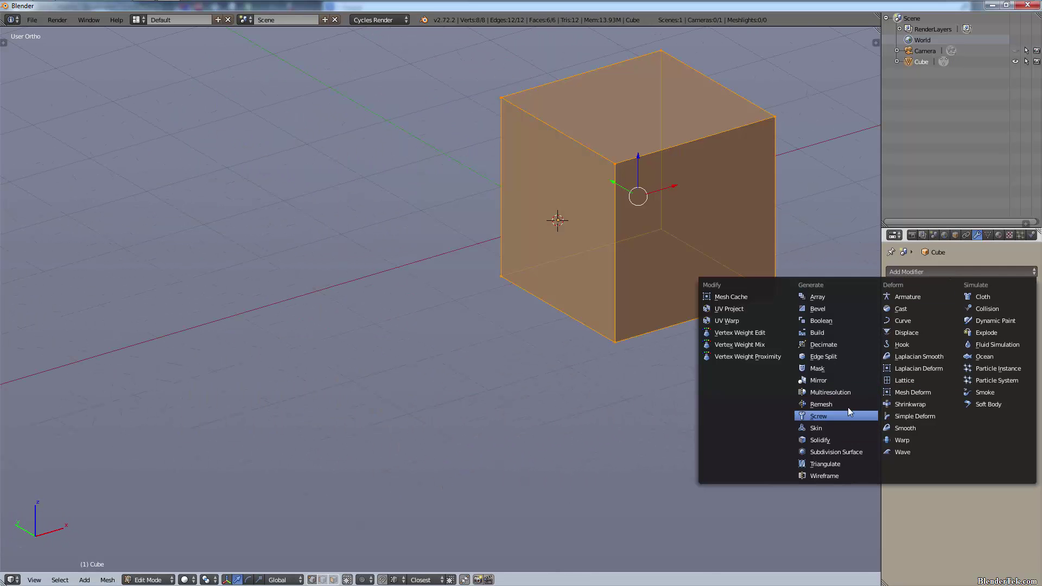
{"action": "left_click", "coordinate": [815, 378]}
{"action": "middle_click_drag", "start_coordinate": [712, 243], "coordinate": [581, 403]}
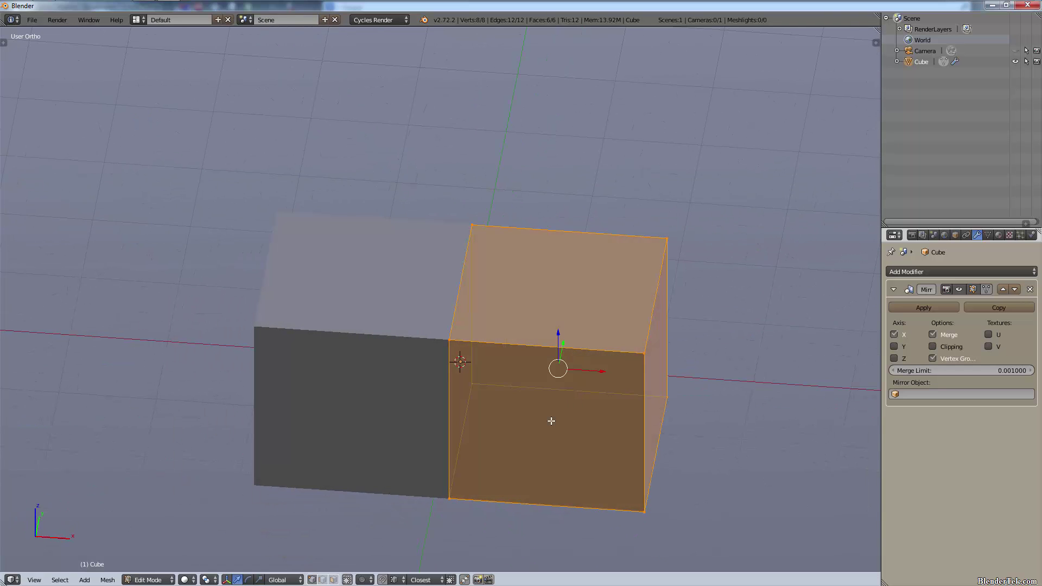
{"action": "key", "text": "w"}
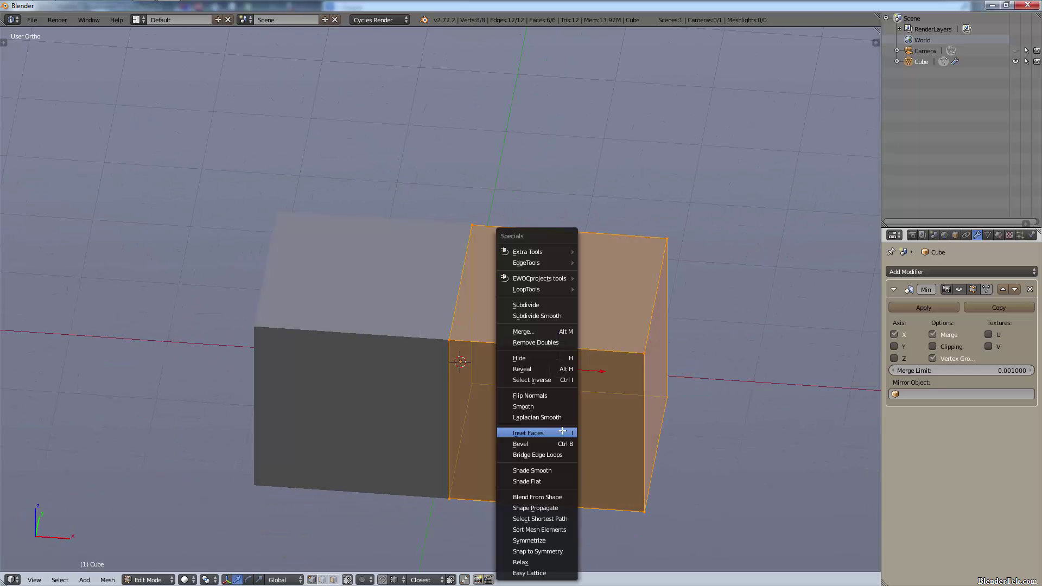
{"action": "left_click", "coordinate": [555, 303]}
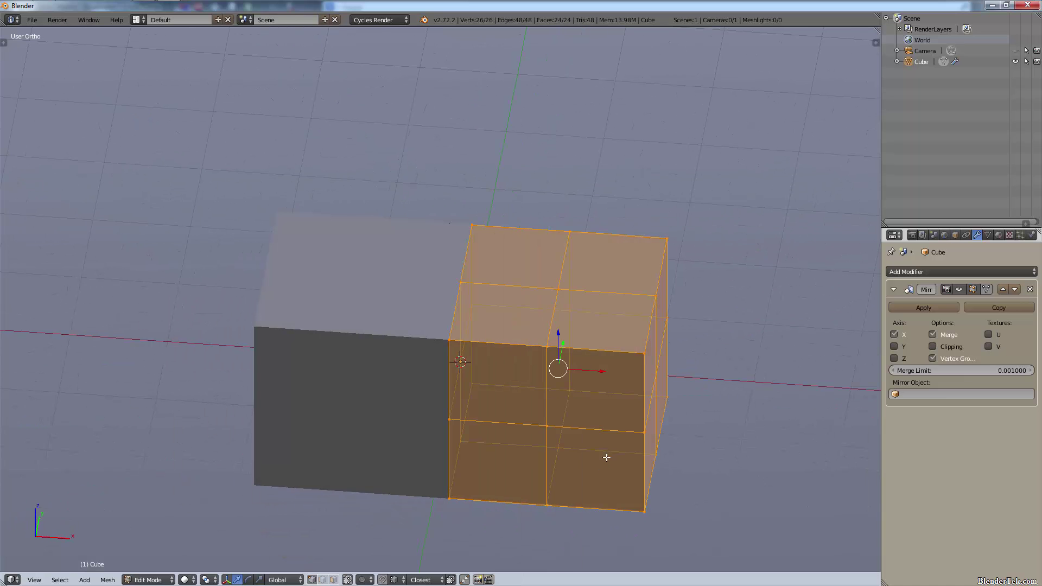
{"action": "mouse_move", "coordinate": [606, 457]}
{"action": "middle_mouse_down"}
{"action": "mouse_move", "coordinate": [605, 407]}
{"action": "mouse_move", "coordinate": [517, 393]}
{"action": "mouse_move", "coordinate": [489, 413]}
{"action": "mouse_move", "coordinate": [554, 459]}
{"action": "mouse_move", "coordinate": [621, 432]}
{"action": "mouse_move", "coordinate": [614, 443]}
{"action": "middle_mouse_up"}
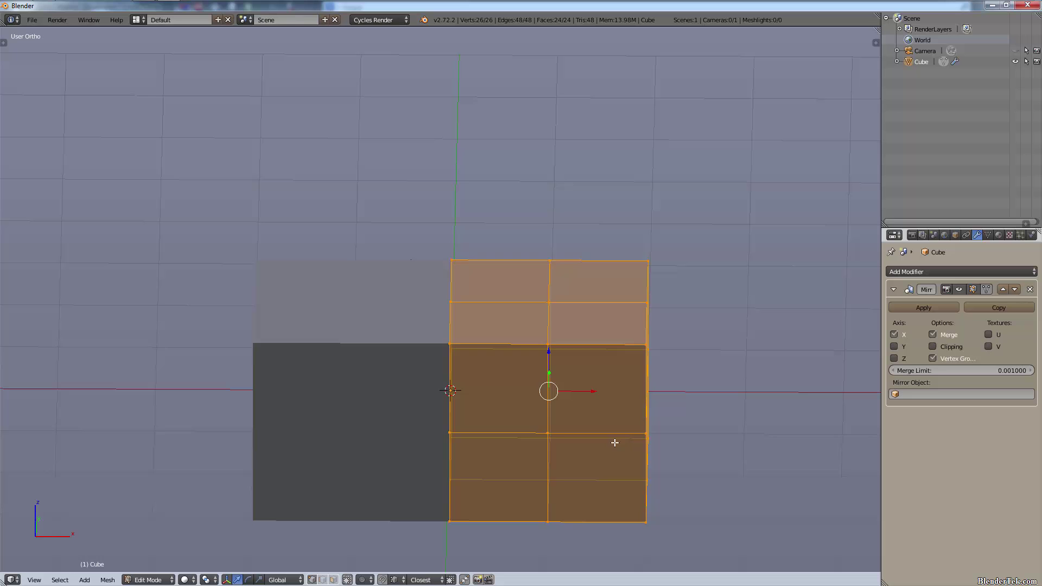
Step: Box-select and delete the centre vertex column and the next column to its left
{"action": "key", "text": "a"}
{"action": "key", "text": "b"}
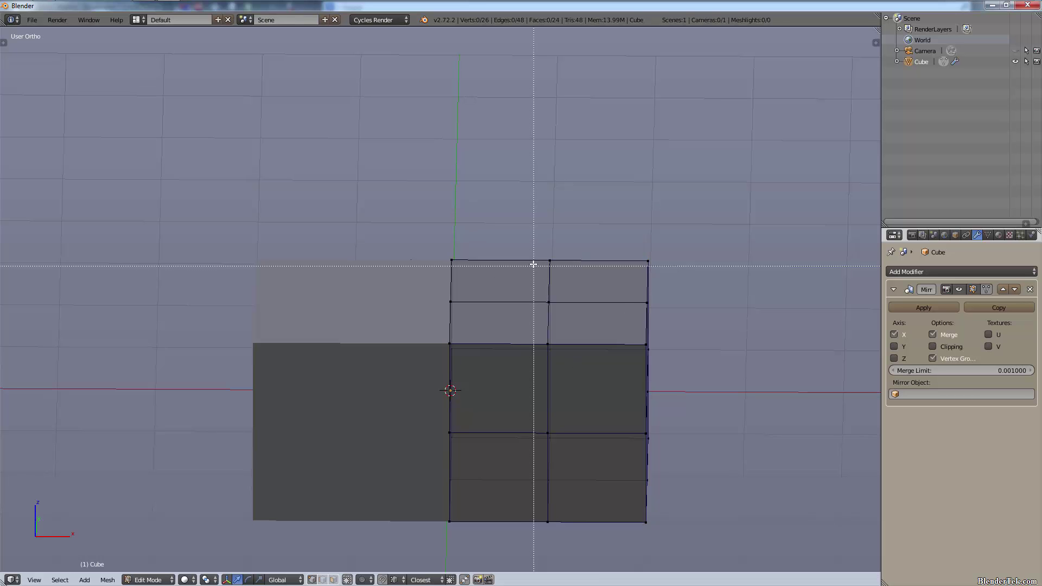
{"action": "left_click_drag", "start_coordinate": [540, 185], "coordinate": [323, 570]}
{"action": "key", "text": "x"}
{"action": "left_click", "coordinate": [473, 287]}
{"action": "middle_click_drag", "start_coordinate": [473, 293], "coordinate": [311, 228]}
{"action": "left_click_drag", "start_coordinate": [319, 167], "coordinate": [165, 434]}
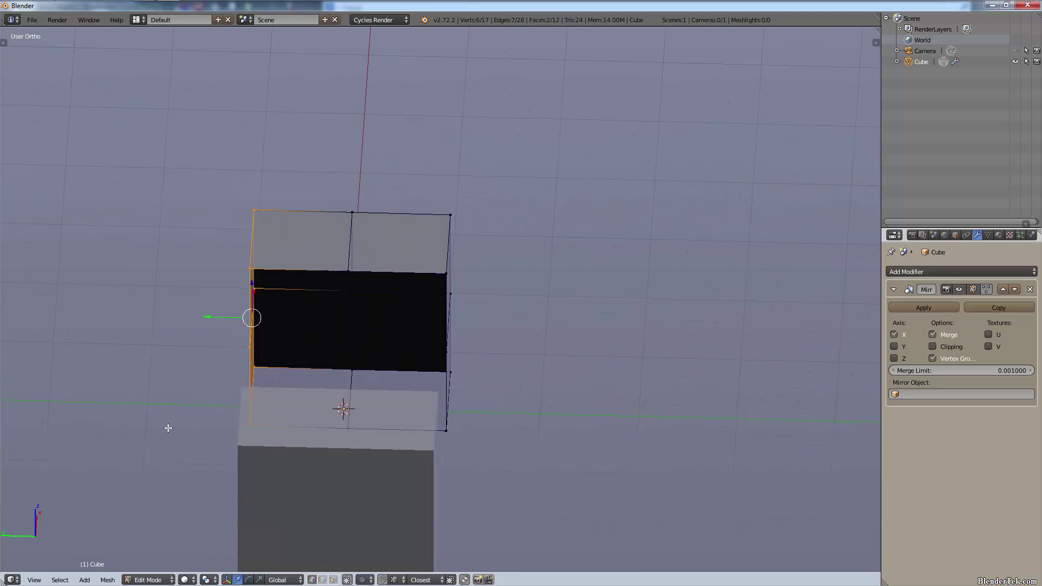
{"action": "key", "text": "x"}
{"action": "left_click", "coordinate": [201, 345]}
{"action": "middle_click_drag", "start_coordinate": [252, 326], "coordinate": [316, 269]}
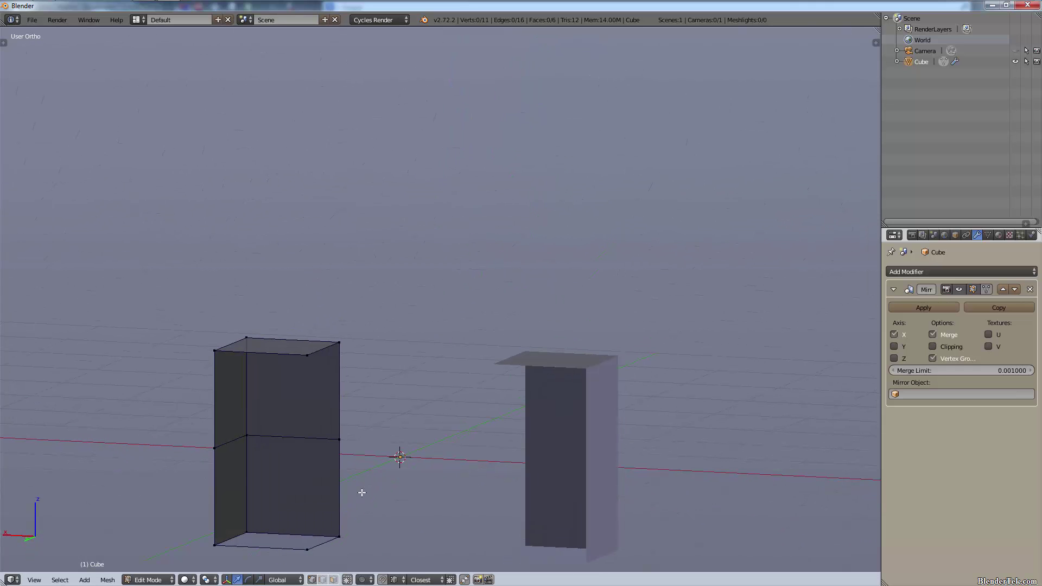
Step: Delete the block's bottom edges and its three bottom vertices
{"action": "key", "text": "b"}
{"action": "left_click_drag", "start_coordinate": [369, 568], "coordinate": [207, 451]}
{"action": "key", "text": "x"}
{"action": "left_click", "coordinate": [174, 465]}
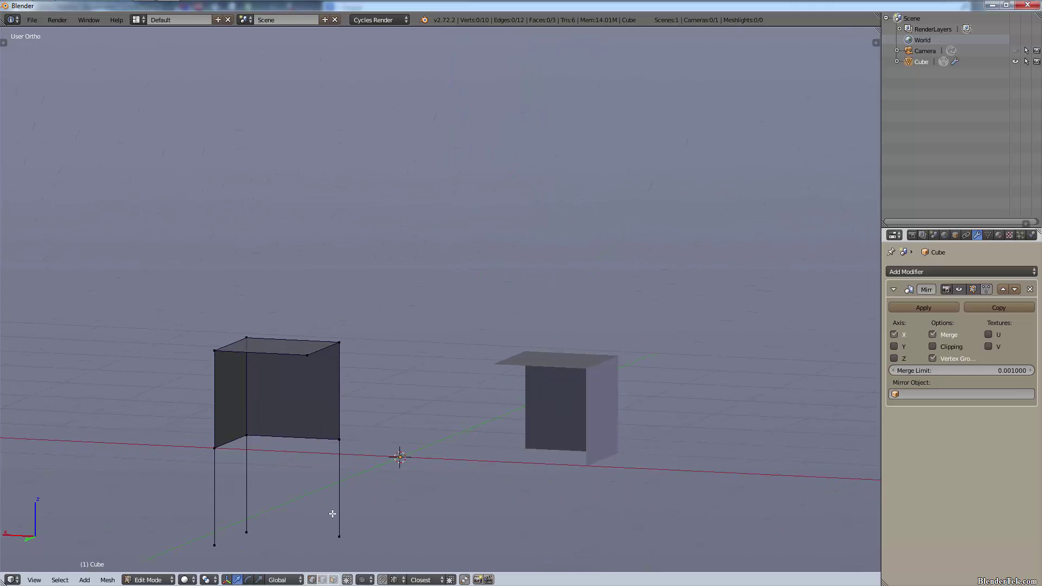
{"action": "key", "text": "b"}
{"action": "left_click_drag", "start_coordinate": [350, 564], "coordinate": [206, 515]}
{"action": "key", "text": "x"}
{"action": "left_click", "coordinate": [123, 446]}
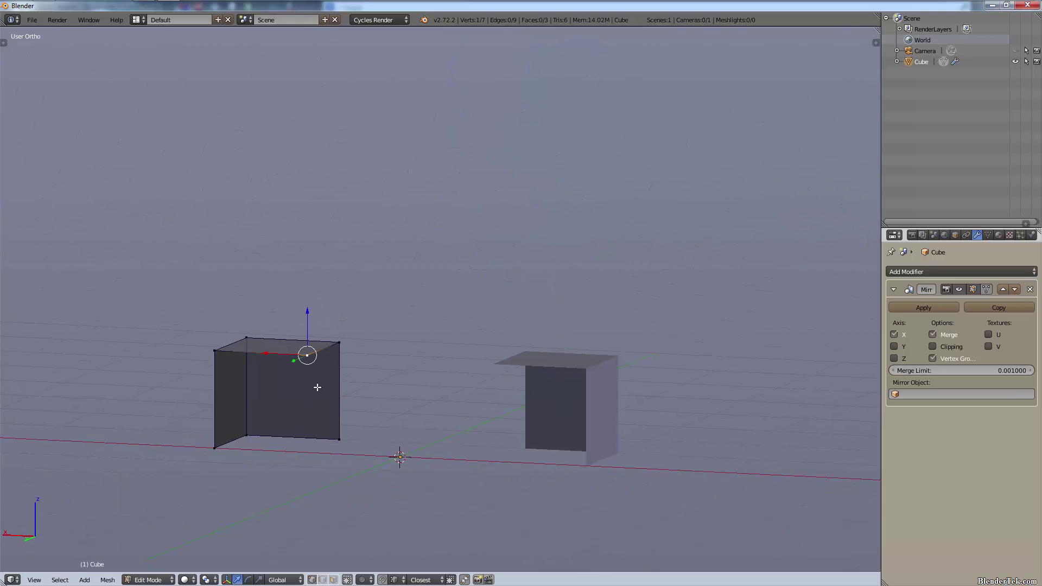
Step: Extrude the top vertex downward and fill the right-side and front faces
{"action": "key", "text": "e"}
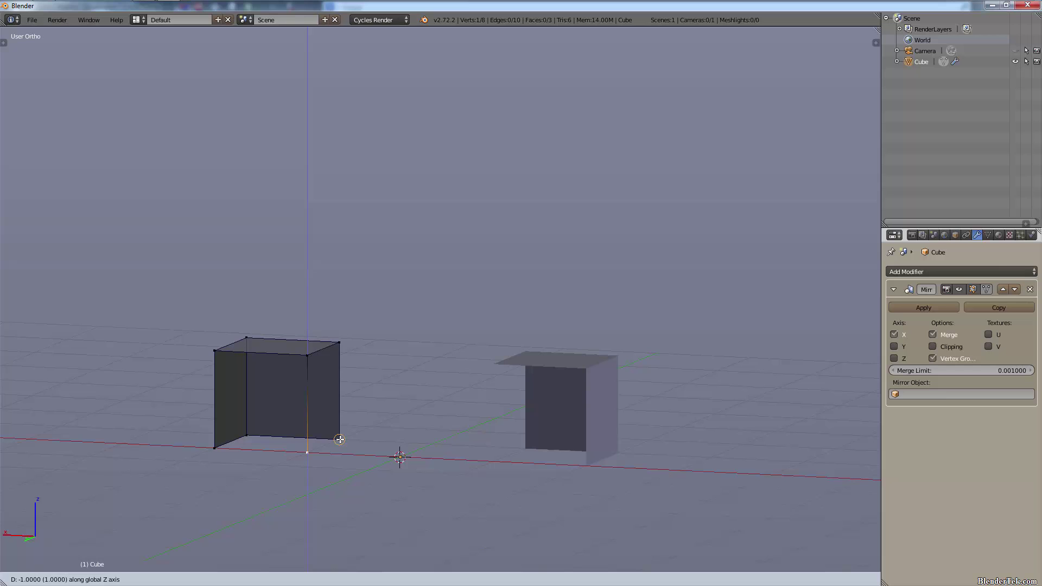
{"action": "left_click", "coordinate": [340, 439]}
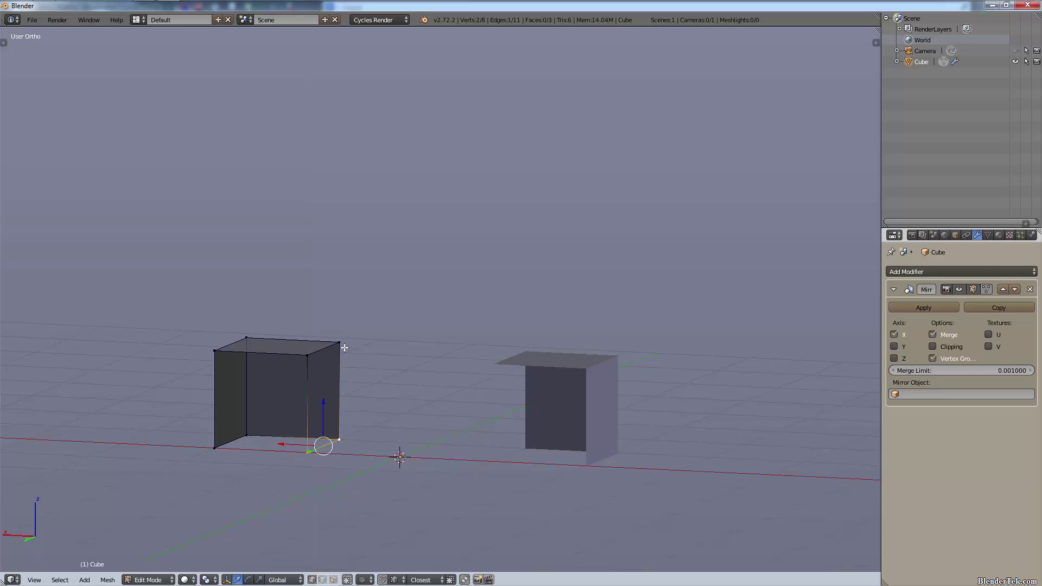
{"action": "key", "text": "f"}
{"action": "right_click", "coordinate": [310, 453]}
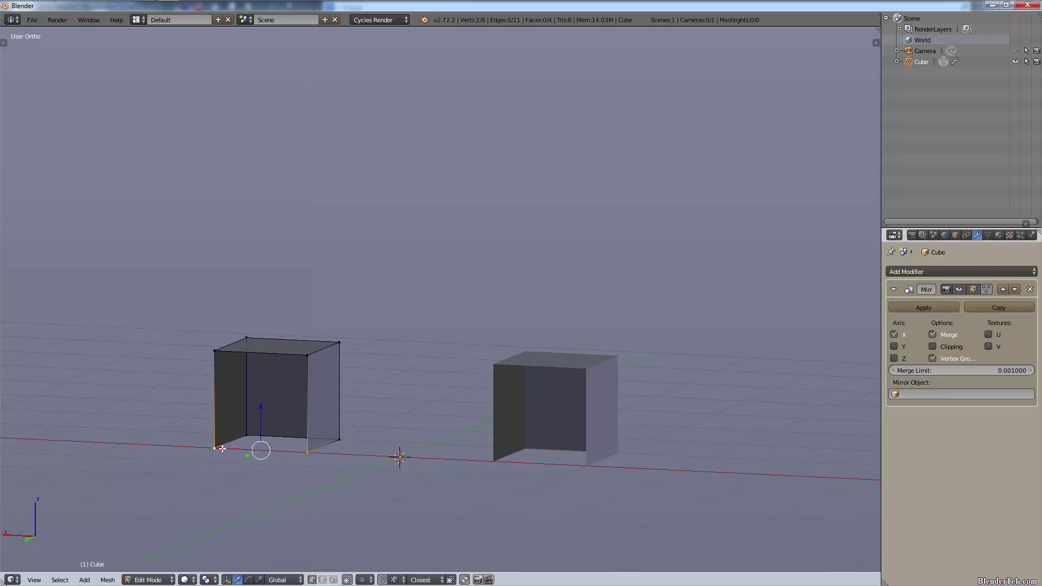
{"action": "key", "text": "f"}
{"action": "key", "text": "f"}
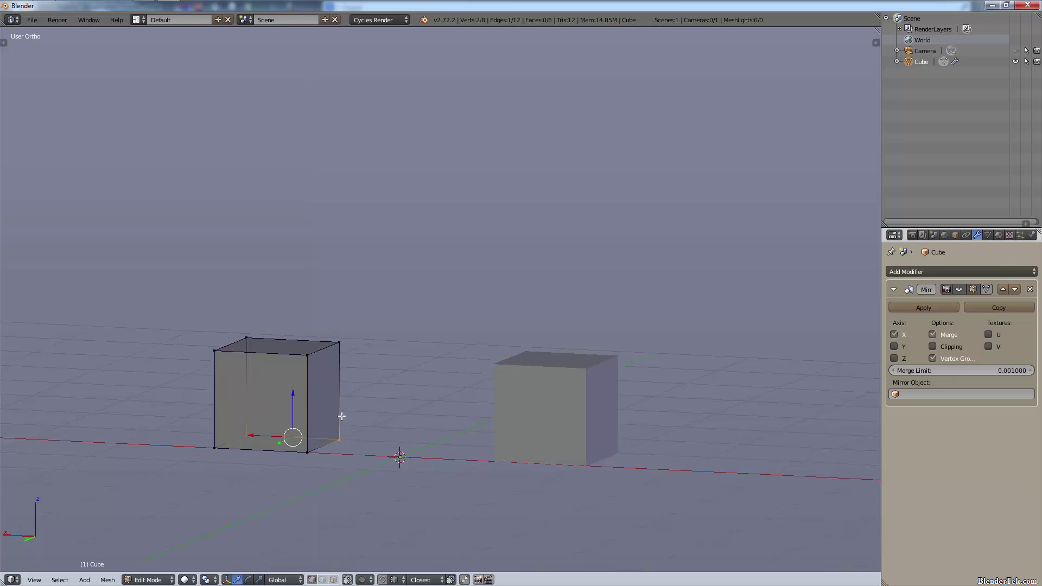
{"action": "middle_click_drag", "start_coordinate": [342, 419], "coordinate": [435, 448]}
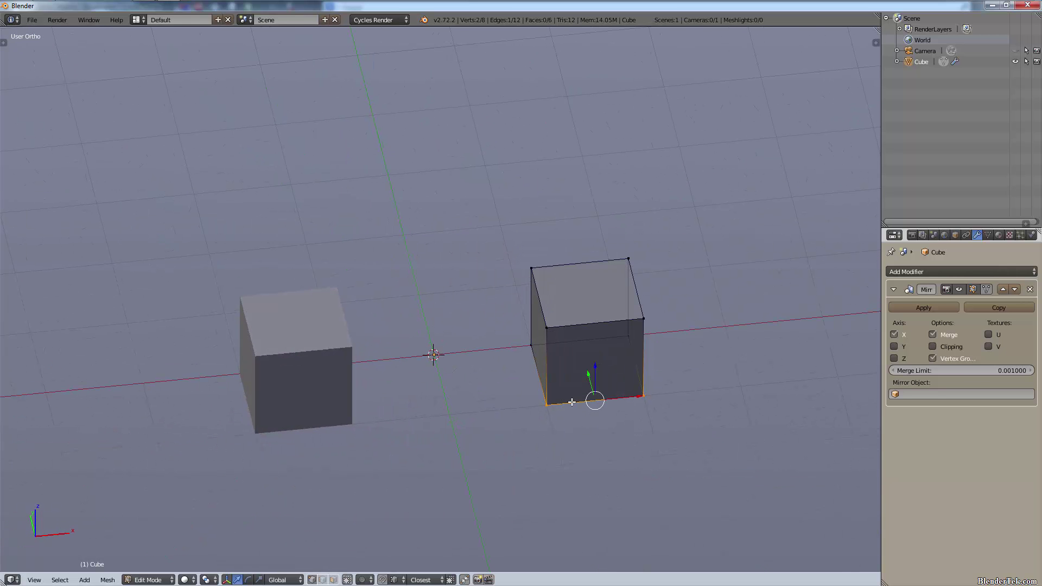
Step: Move the whole cube along X toward the mirror centre, then reposition it freely
{"action": "key", "text": "a"}
{"action": "key", "text": "g"}
{"action": "key", "text": "x"}
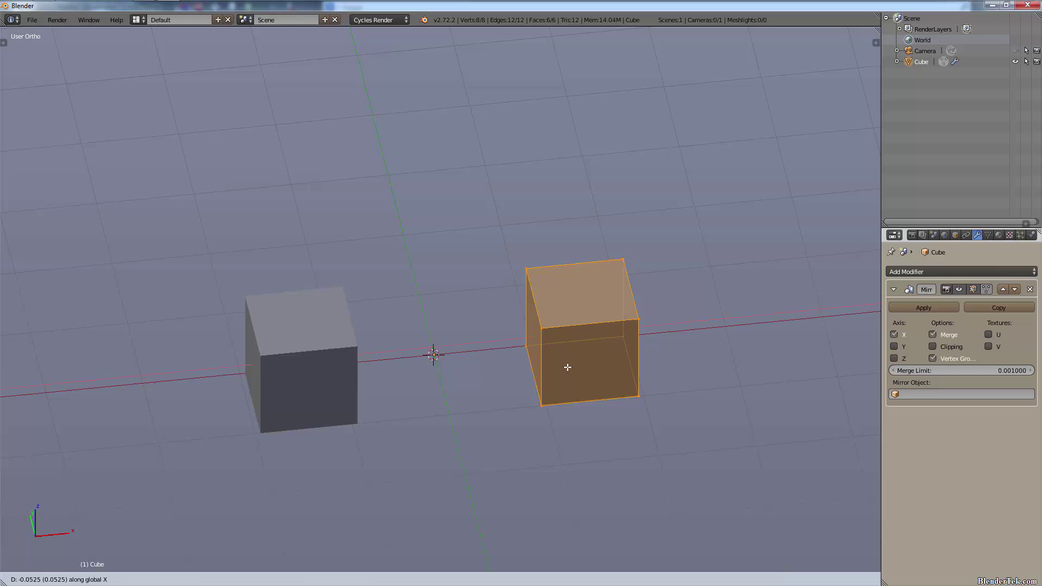
{"action": "left_click", "coordinate": [554, 374]}
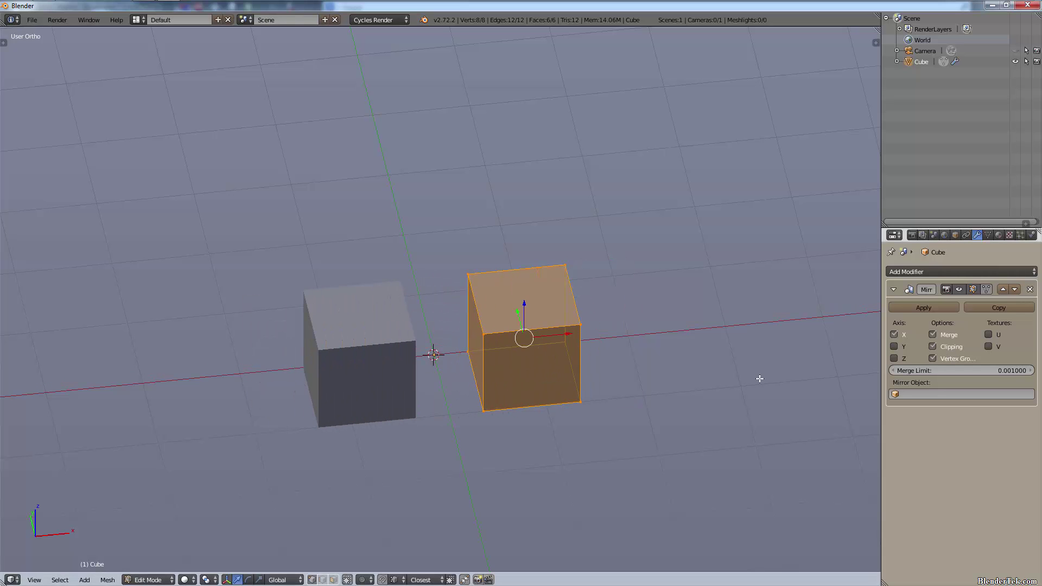
{"action": "key", "text": "g"}
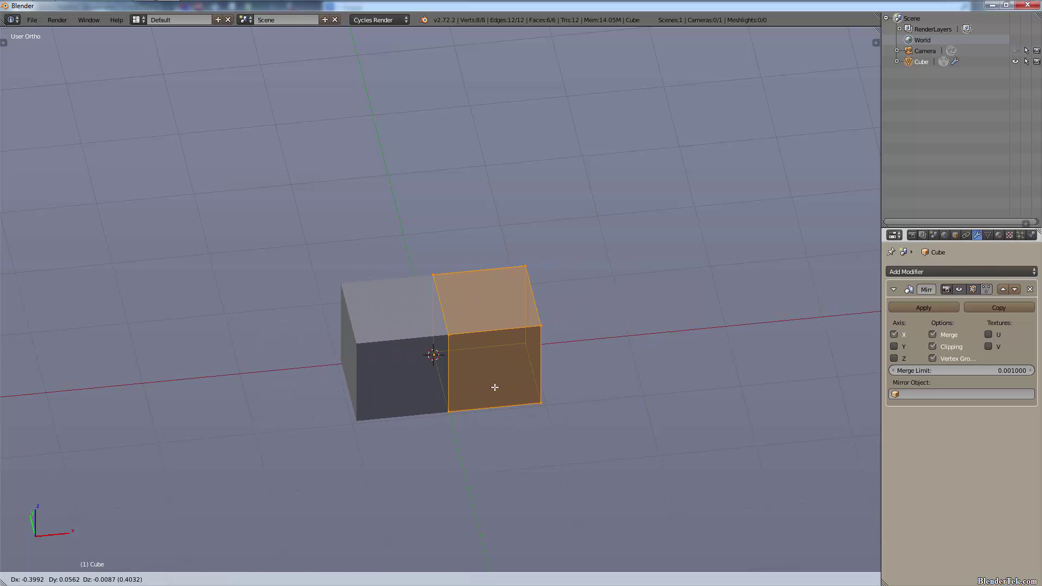
{"action": "left_click", "coordinate": [539, 384]}
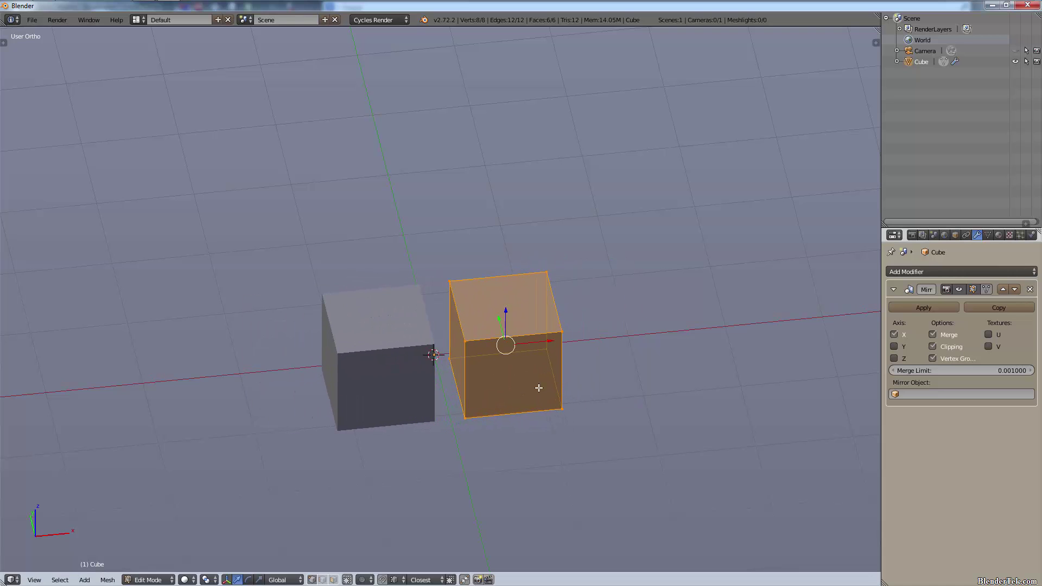
Step: Turn off mirror clipping and move the cube to overlap its mirrored copy
{"action": "left_click", "coordinate": [949, 346]}
{"action": "key", "text": "g"}
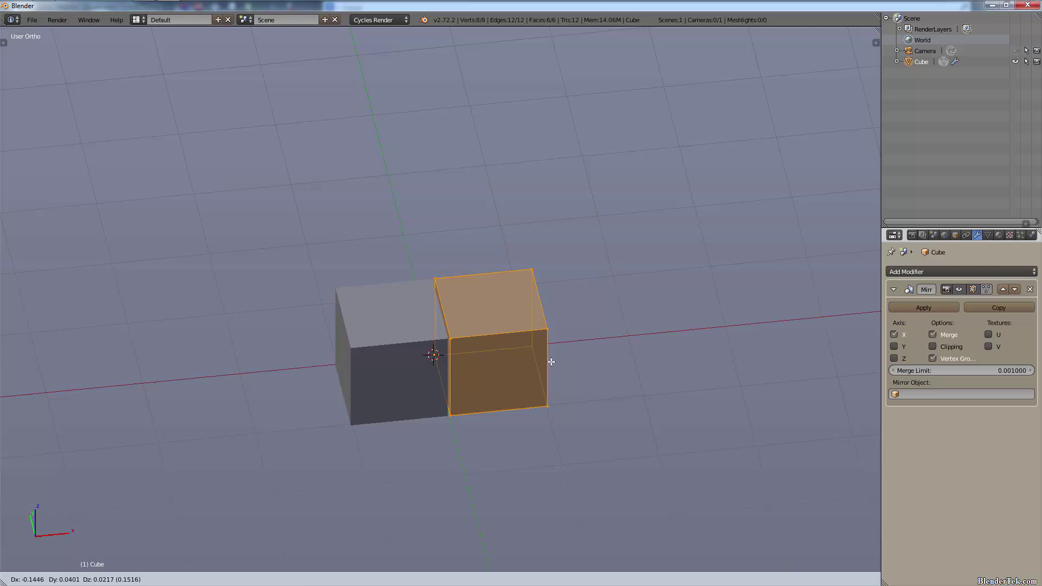
{"action": "left_click", "coordinate": [550, 363]}
{"action": "middle_click_drag", "start_coordinate": [550, 363], "coordinate": [559, 413]}
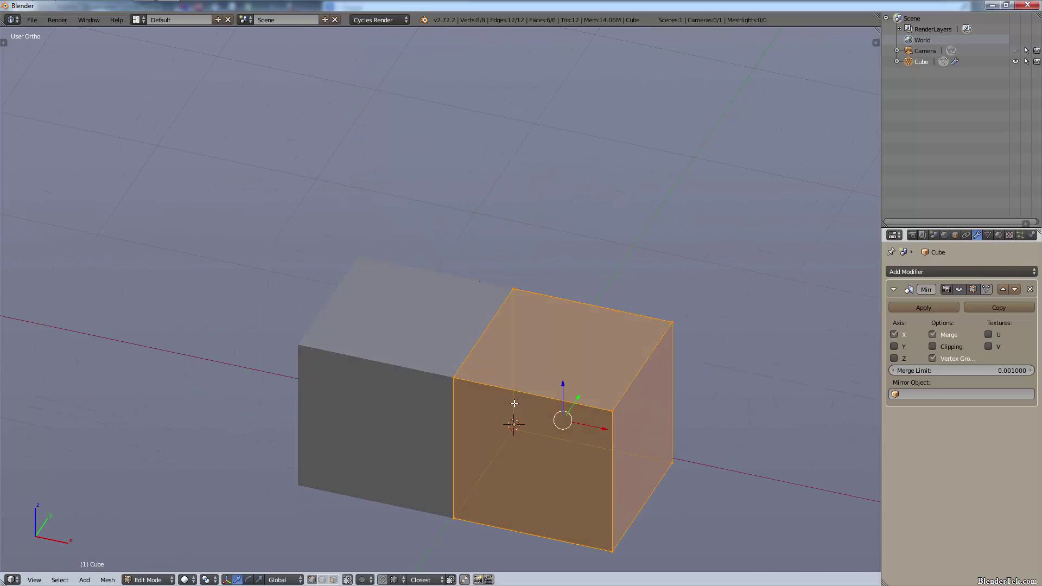
{"action": "scroll", "coordinate": [559, 413], "scroll_direction": "up", "scroll_amount": 2}
Step: Tick the Y and Z axes so the cube repeats into eight mirrored copies, then inspect it
{"action": "left_click", "coordinate": [894, 346]}
{"action": "left_click", "coordinate": [894, 359]}
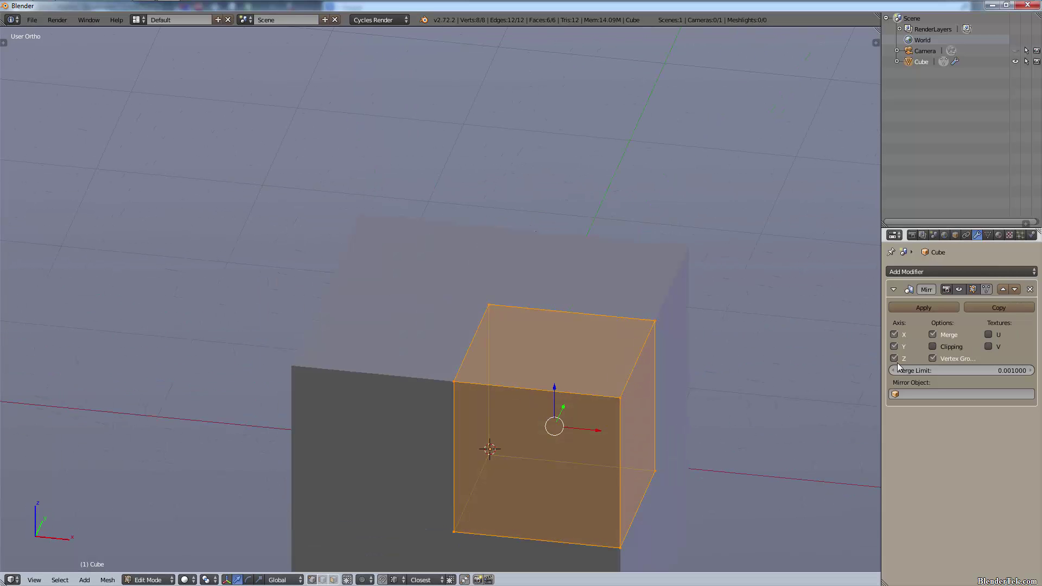
{"action": "middle_click_drag", "start_coordinate": [488, 380], "coordinate": [505, 314]}
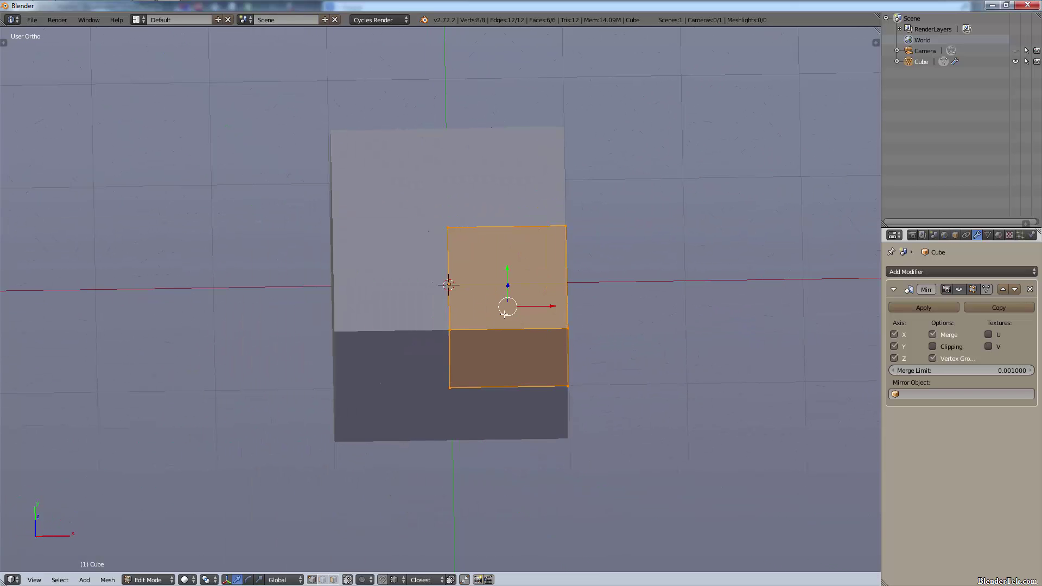
{"action": "middle_click_drag", "start_coordinate": [353, 237], "coordinate": [397, 481]}
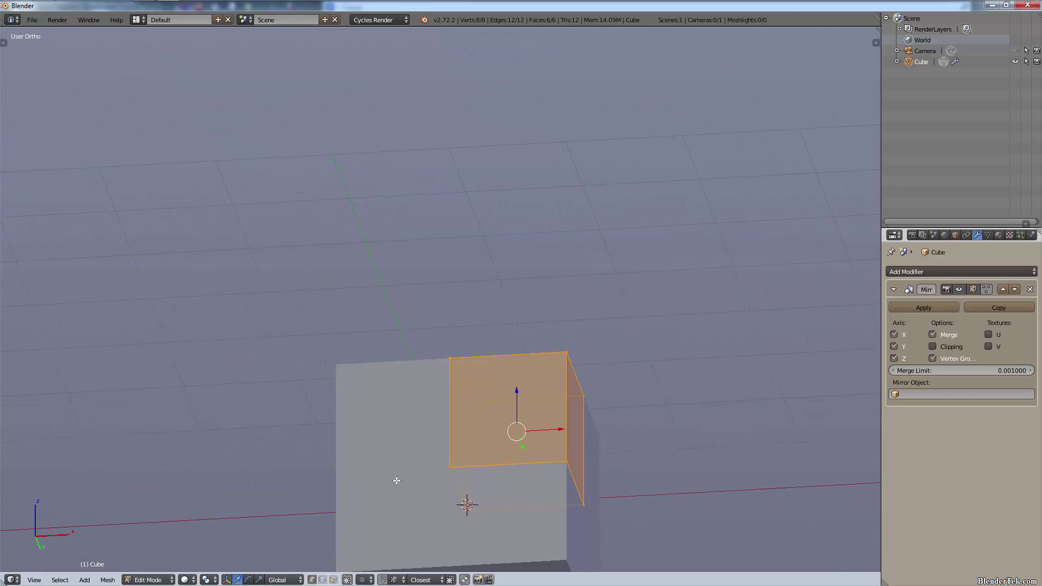
{"action": "middle_click_drag", "start_coordinate": [604, 392], "coordinate": [490, 249]}
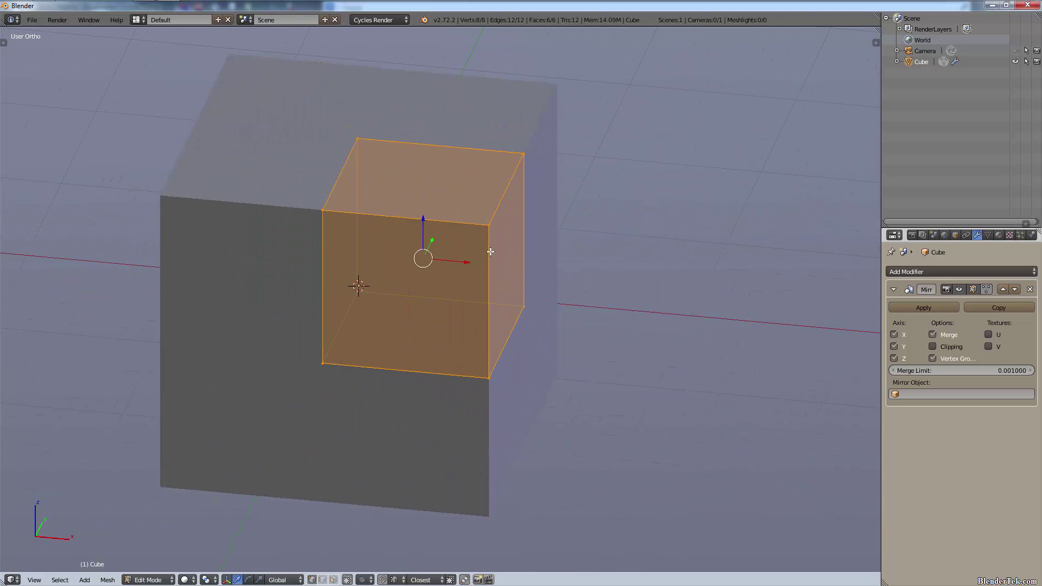
Step: Drag one corner vertex of the cube outward, stretching the mirrored mesh
{"action": "right_click", "coordinate": [497, 238]}
{"action": "key", "text": "g"}
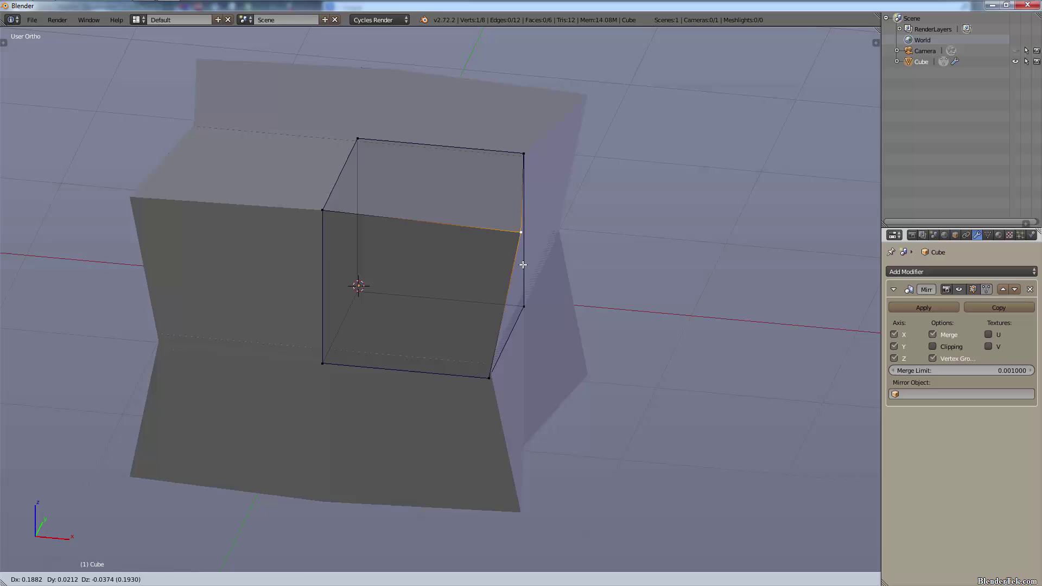
{"action": "left_click", "coordinate": [542, 256]}
{"action": "middle_click_drag", "start_coordinate": [543, 255], "coordinate": [470, 296]}
{"action": "key", "text": "g"}
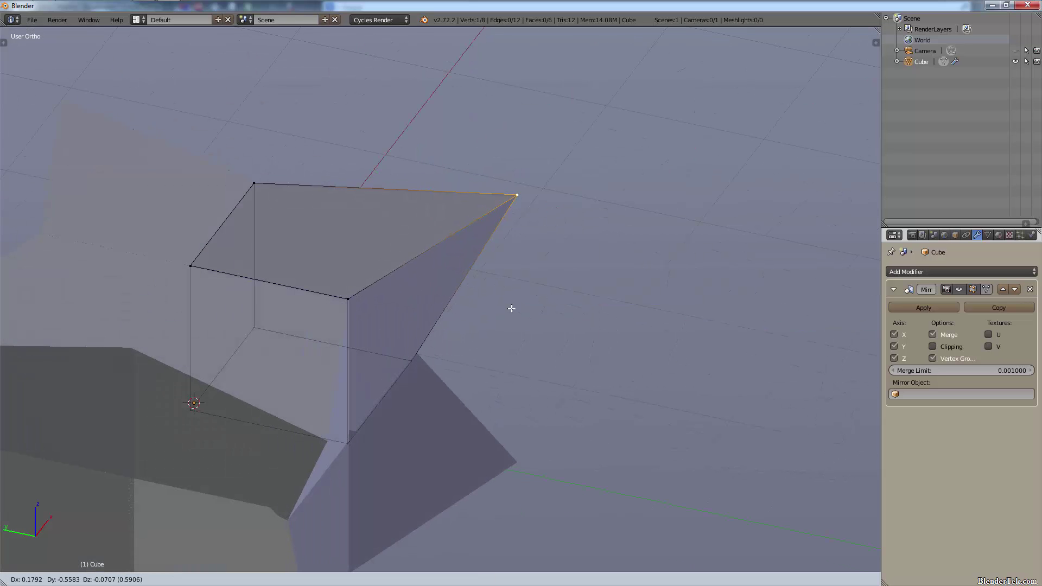
{"action": "left_click", "coordinate": [512, 305]}
Step: Pull the top-left and near corner vertices outward, then zoom out to view the petal shape
{"action": "right_click", "coordinate": [274, 187]}
{"action": "key", "text": "g"}
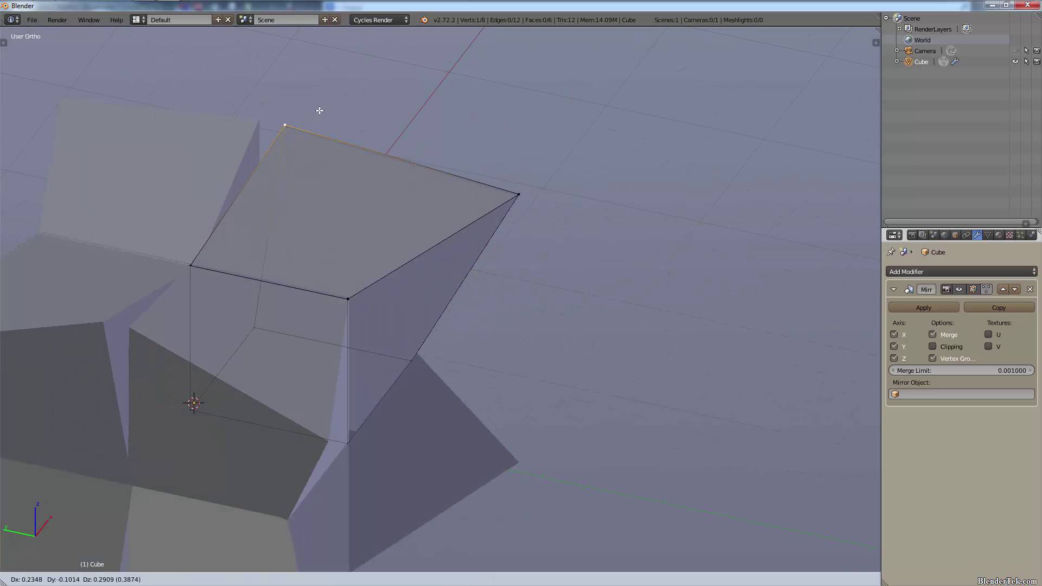
{"action": "left_click", "coordinate": [337, 288]}
{"action": "right_click", "coordinate": [346, 307]}
{"action": "key", "text": "g"}
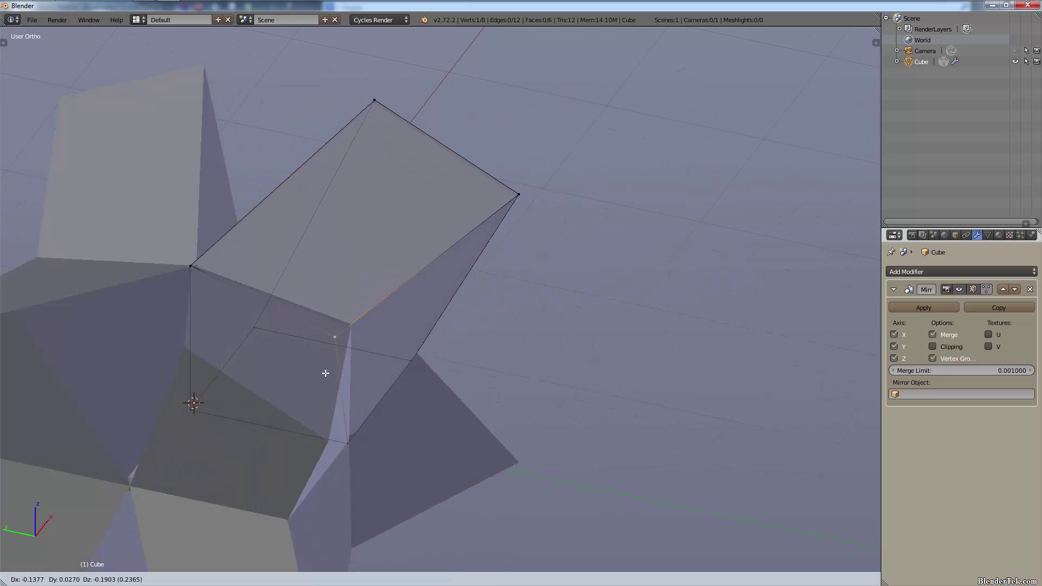
{"action": "left_click", "coordinate": [498, 227]}
{"action": "middle_click_drag", "start_coordinate": [499, 227], "coordinate": [541, 253]}
{"action": "scroll", "coordinate": [486, 186], "scroll_direction": "down", "scroll_amount": 3}
{"action": "scroll", "coordinate": [432, 234], "scroll_direction": "down", "scroll_amount": 2}
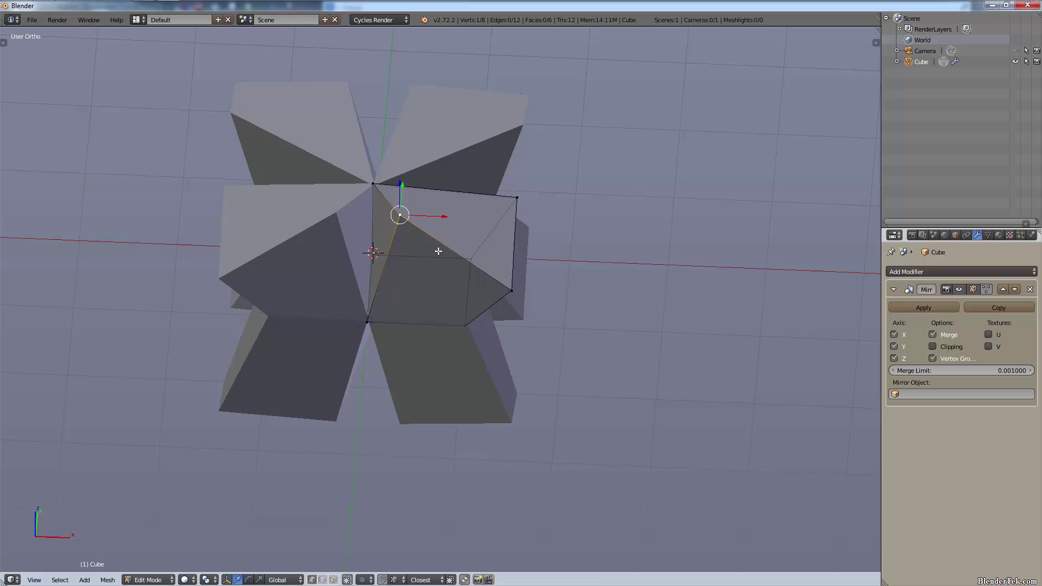
{"action": "left_click", "coordinate": [902, 271]}
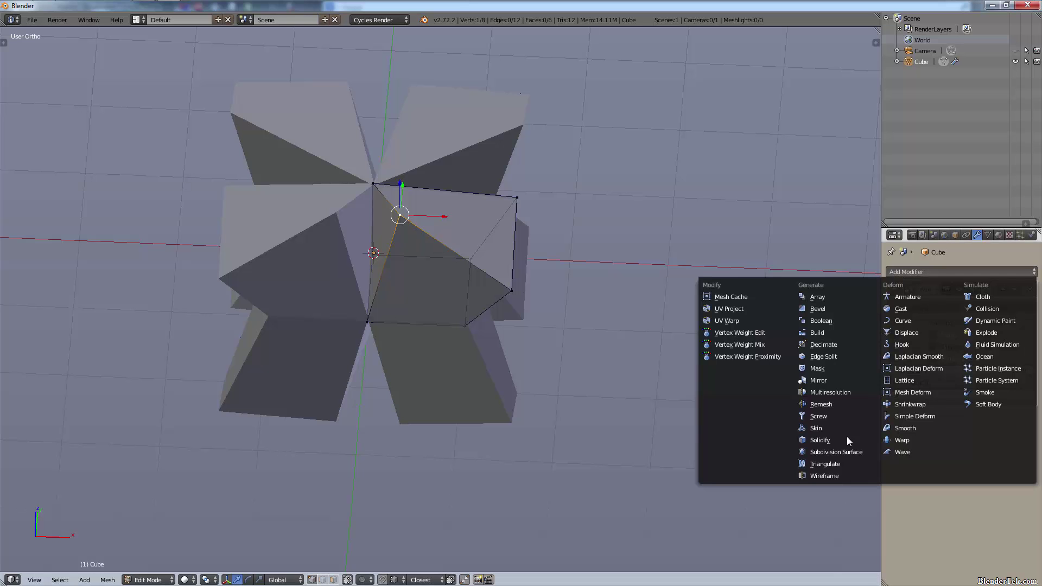
{"action": "left_click", "coordinate": [842, 455]}
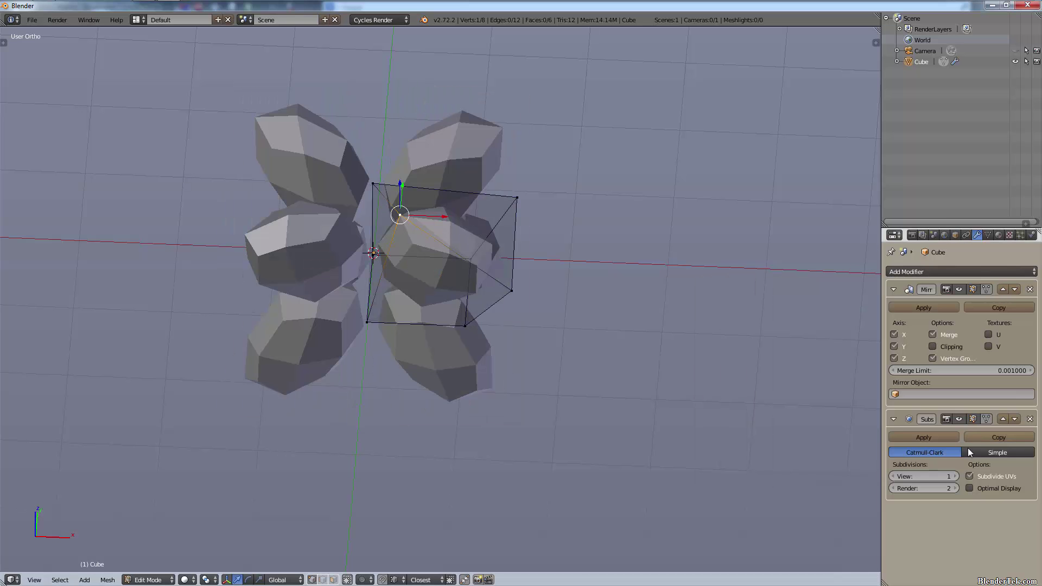
{"action": "left_click", "coordinate": [955, 476]}
{"action": "left_click", "coordinate": [955, 477]}
{"action": "middle_click_drag", "start_coordinate": [619, 320], "coordinate": [575, 312]}
{"action": "left_click", "coordinate": [1030, 419]}
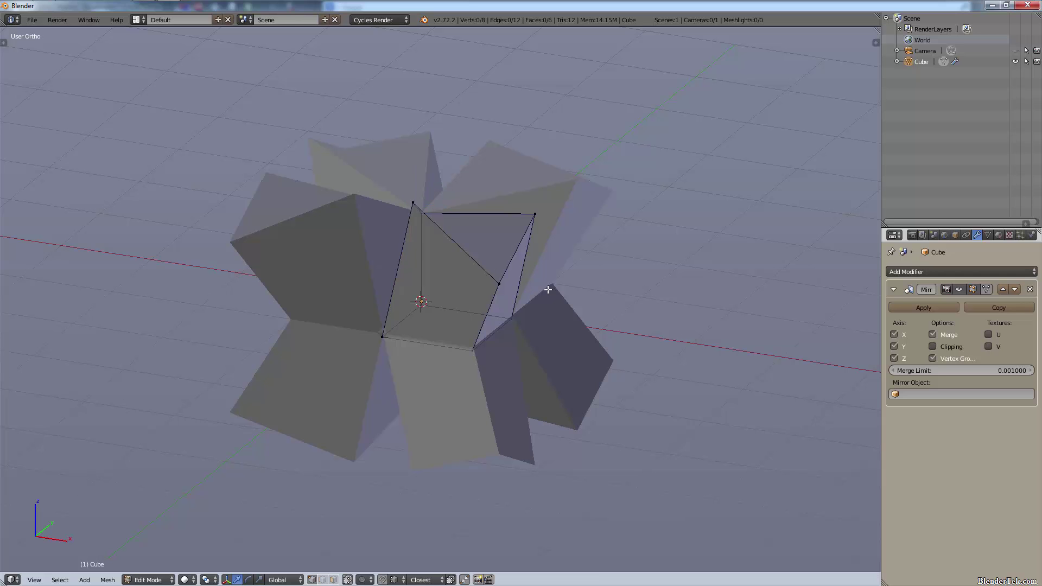
{"action": "key", "text": "a"}
{"action": "middle_click_drag", "start_coordinate": [554, 224], "coordinate": [498, 191]}
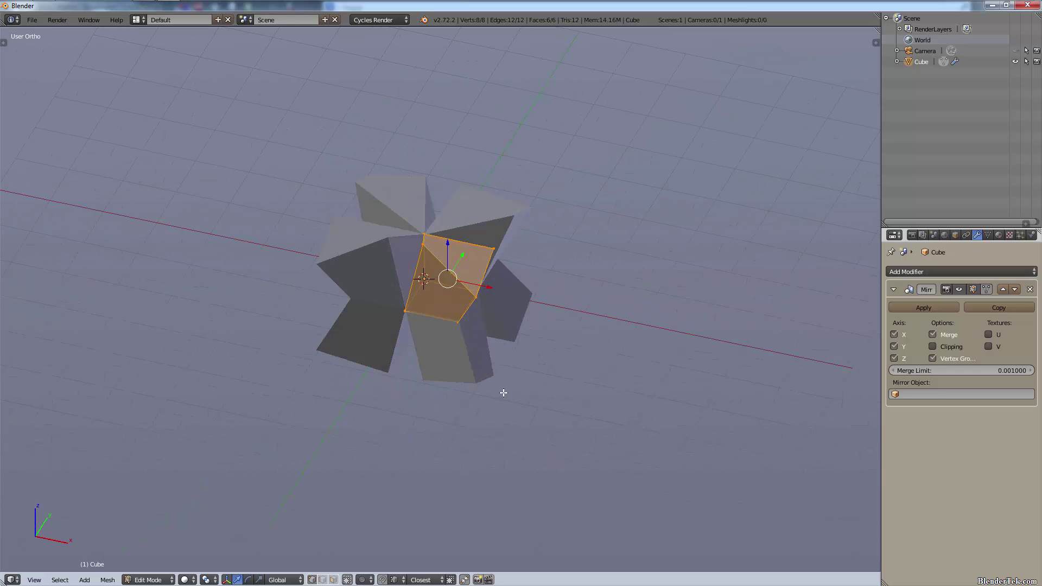
{"action": "middle_click_drag", "start_coordinate": [479, 214], "coordinate": [445, 304]}
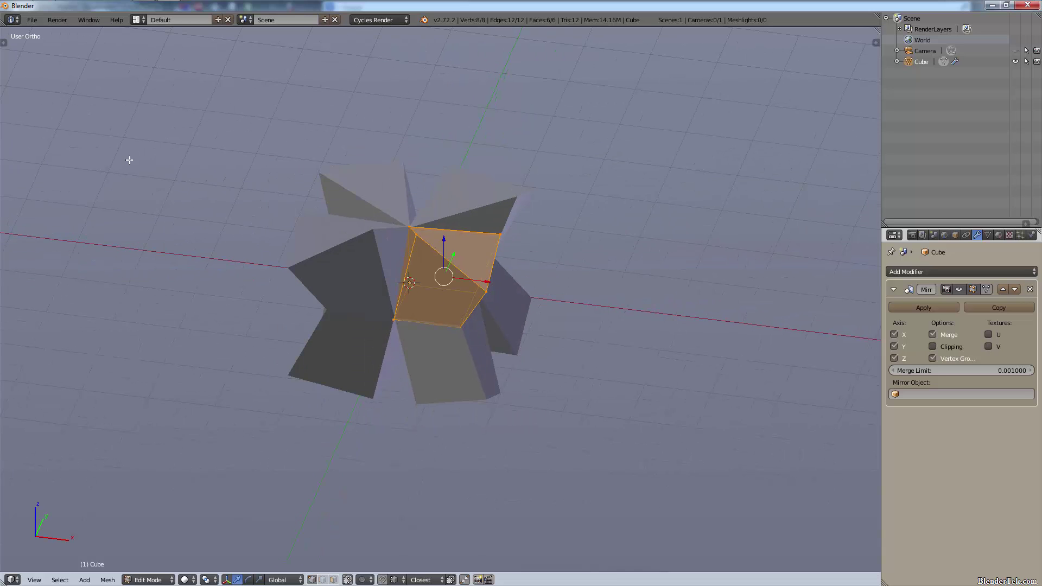
Step: Open the recent excavator file part4_detailsv3.blend and return to the 3D viewport
{"action": "left_click", "coordinate": [32, 20]}
{"action": "mouse_move", "coordinate": [74, 59]}
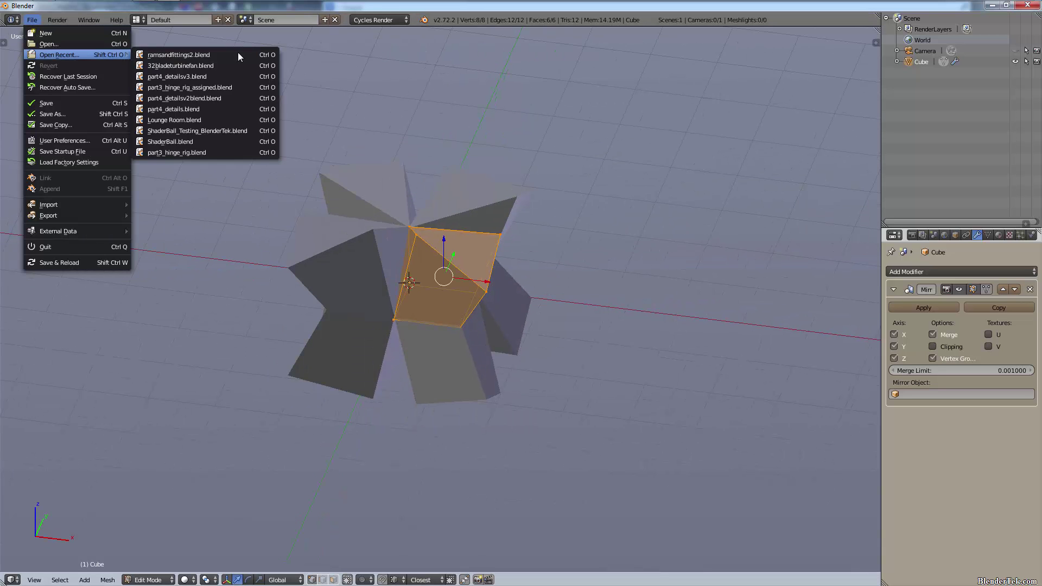
{"action": "left_click", "coordinate": [236, 76]}
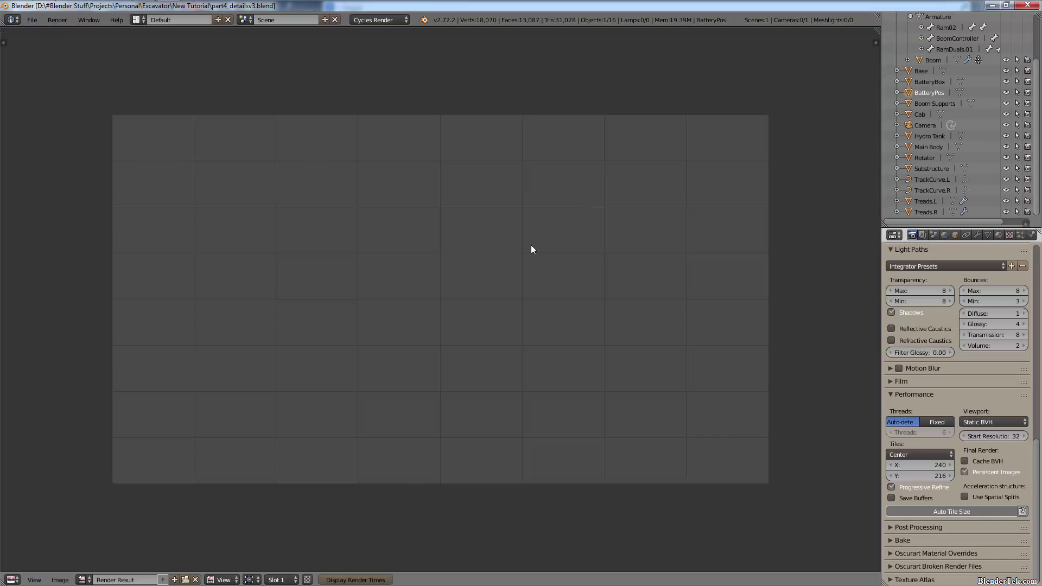
{"action": "key", "text": "Escape"}
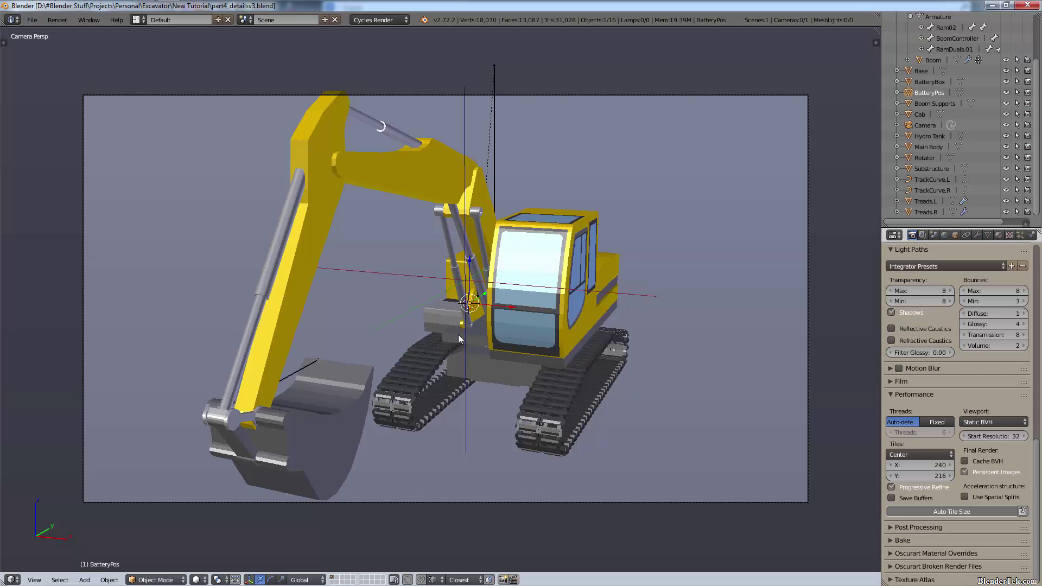
Step: Orbit and zoom around the isolated Substructure to view the cab from the front
{"action": "middle_click_drag", "start_coordinate": [455, 333], "coordinate": [455, 333]}
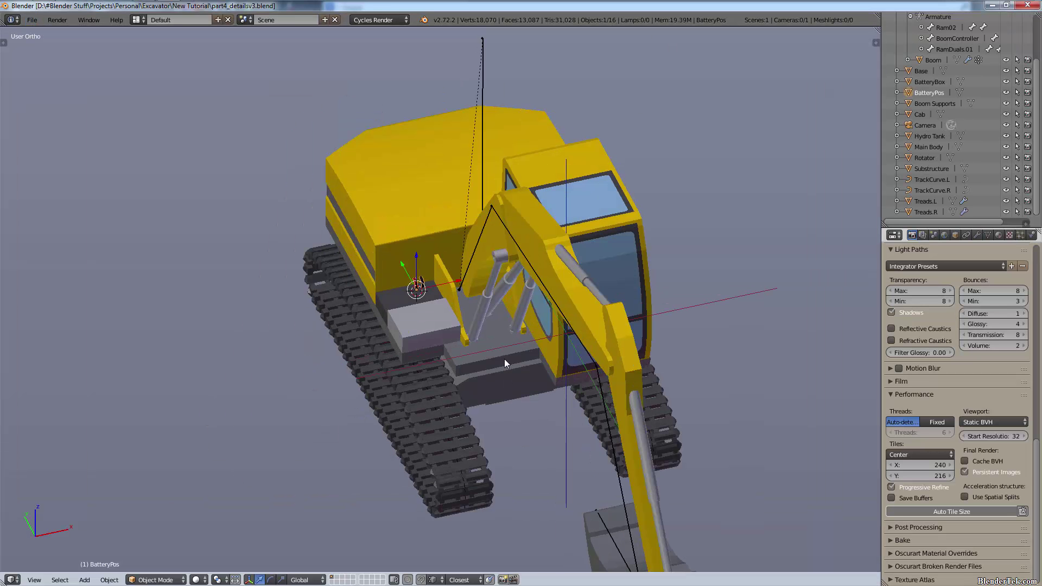
{"action": "scroll", "coordinate": [504, 359], "scroll_direction": "down", "scroll_amount": 3}
{"action": "scroll", "coordinate": [901, 51], "scroll_direction": "up", "scroll_amount": 4}
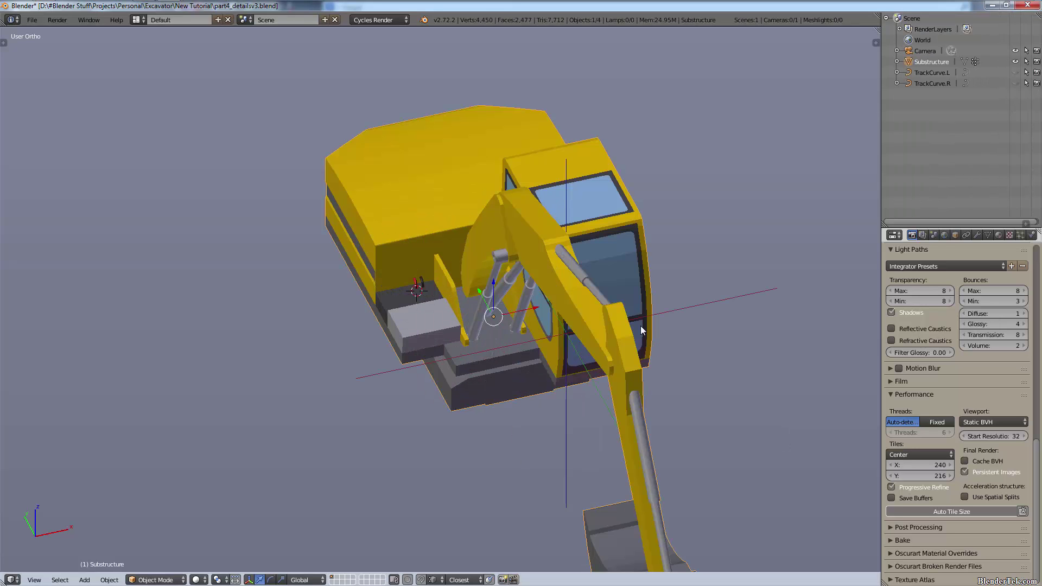
{"action": "middle_click_drag", "start_coordinate": [641, 325], "coordinate": [542, 234]}
{"action": "scroll", "coordinate": [542, 234], "scroll_direction": "up", "scroll_amount": 3}
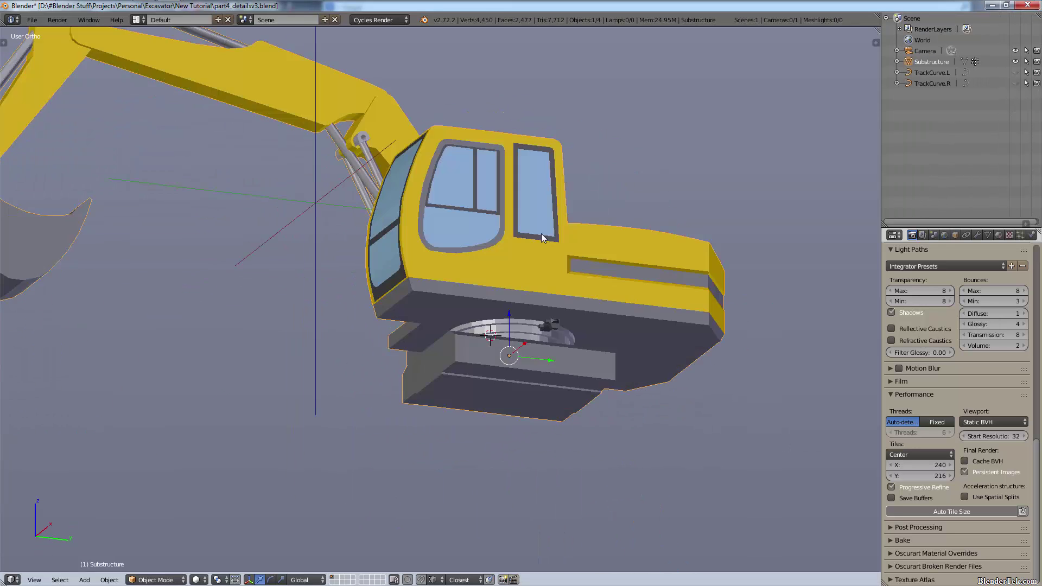
{"action": "scroll", "coordinate": [556, 297], "scroll_direction": "up", "scroll_amount": 2}
{"action": "middle_click_drag", "start_coordinate": [556, 298], "coordinate": [607, 366]}
Step: Enter Edit Mode on the Substructure and switch to top view with nothing selected
{"action": "left_click", "coordinate": [143, 579]}
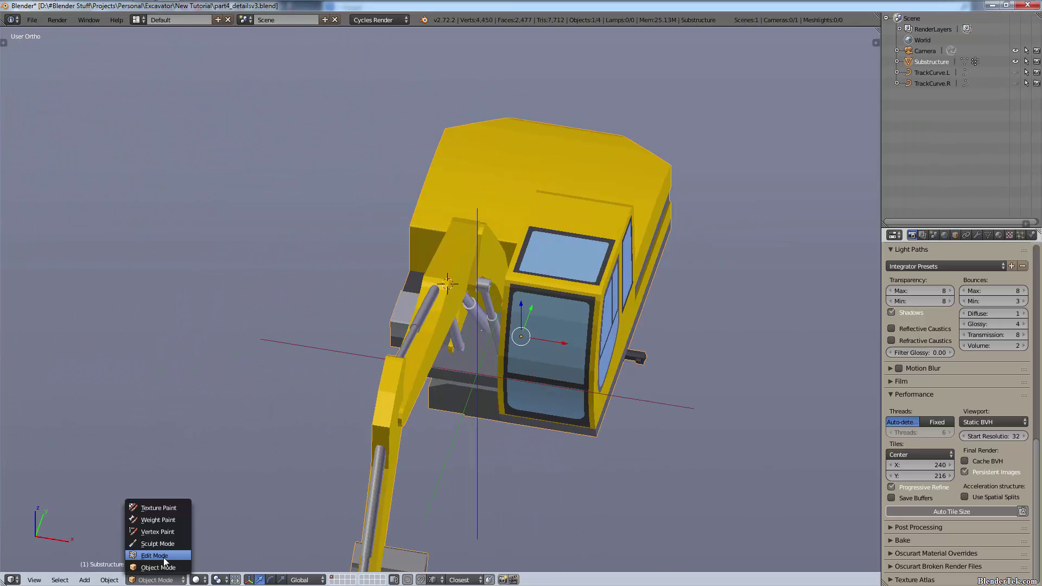
{"action": "left_click", "coordinate": [163, 558]}
{"action": "scroll", "coordinate": [423, 386], "scroll_direction": "down", "scroll_amount": 4}
{"action": "key", "text": "KP_7"}
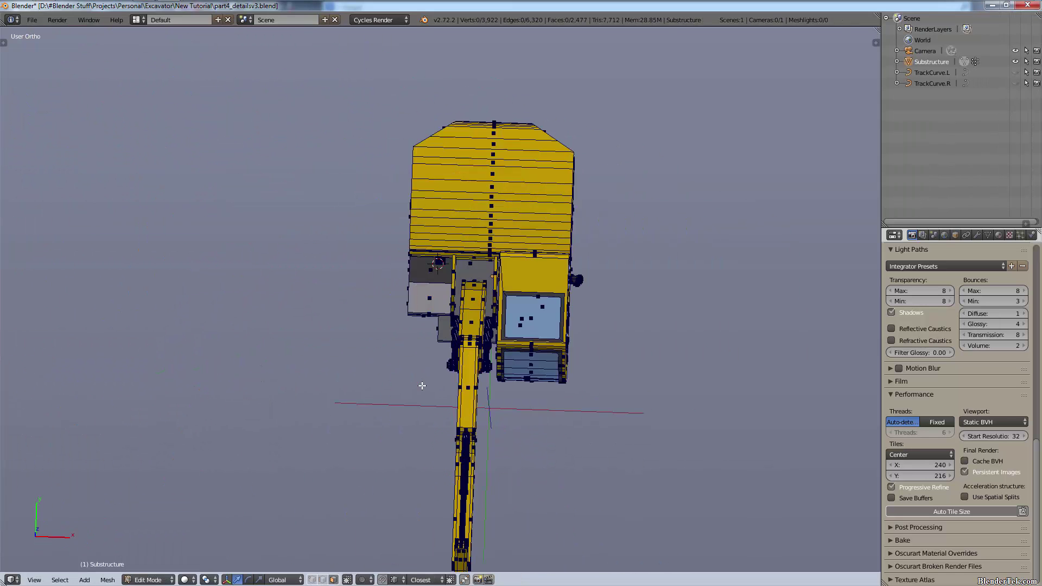
{"action": "scroll", "coordinate": [472, 205], "scroll_direction": "down", "scroll_amount": 1}
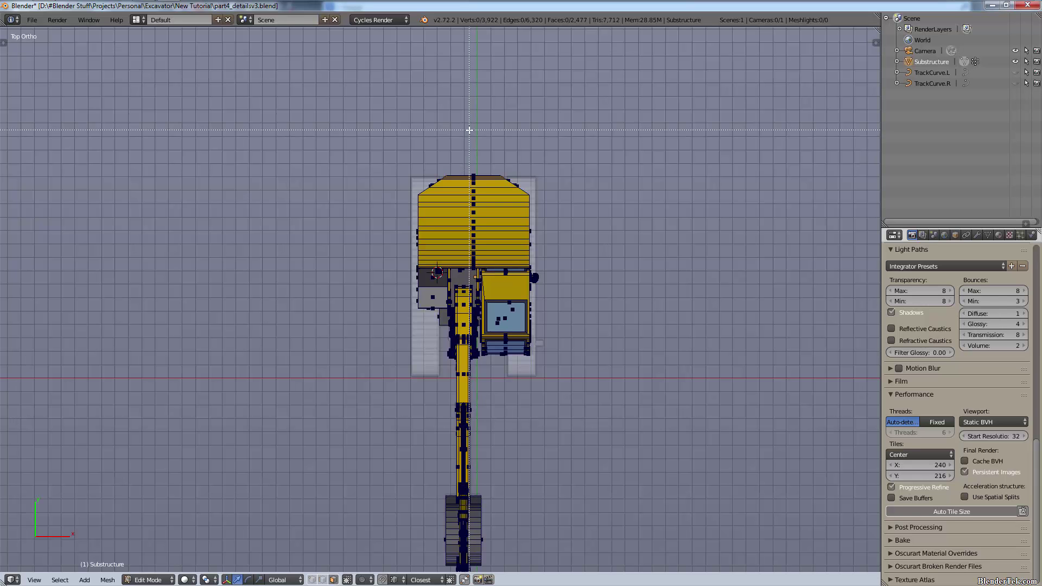
{"action": "left_click_drag", "start_coordinate": [282, 130], "coordinate": [543, 571]}
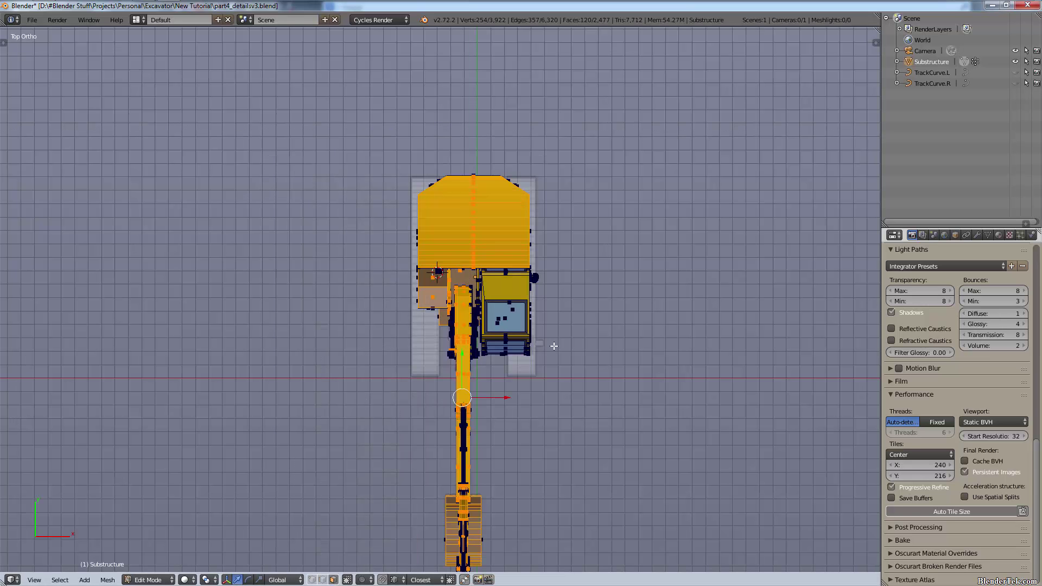
{"action": "key", "text": "a"}
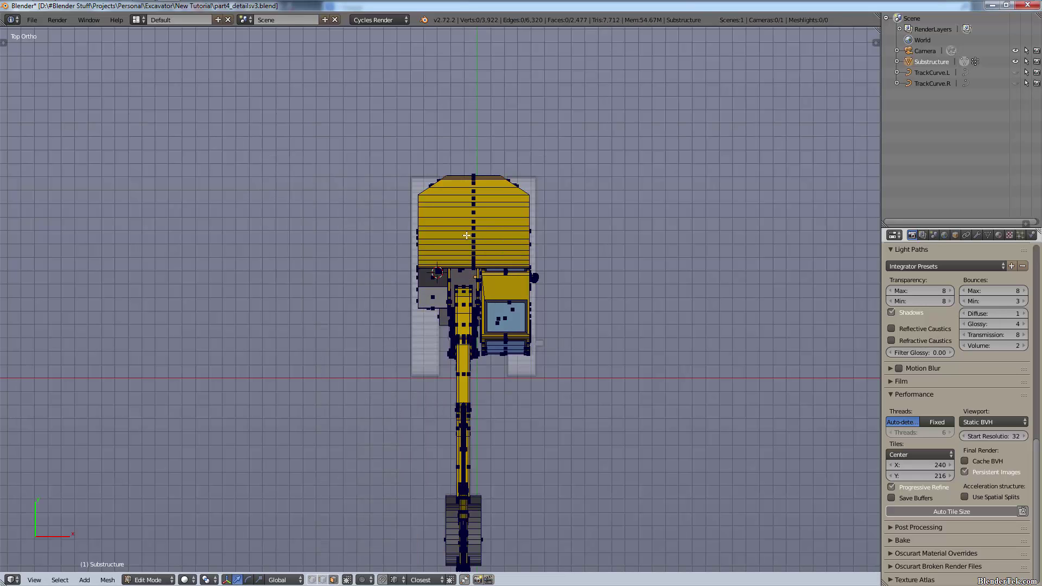
Step: Knife-cut through the whole mesh down its centre line, then box-select the left half
{"action": "key", "text": "k"}
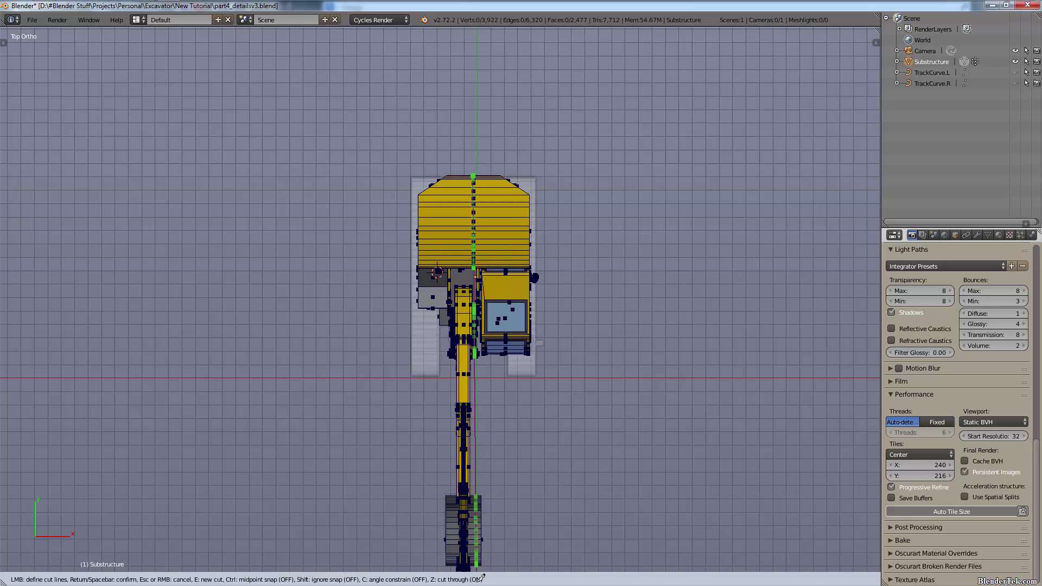
{"action": "key", "text": "z"}
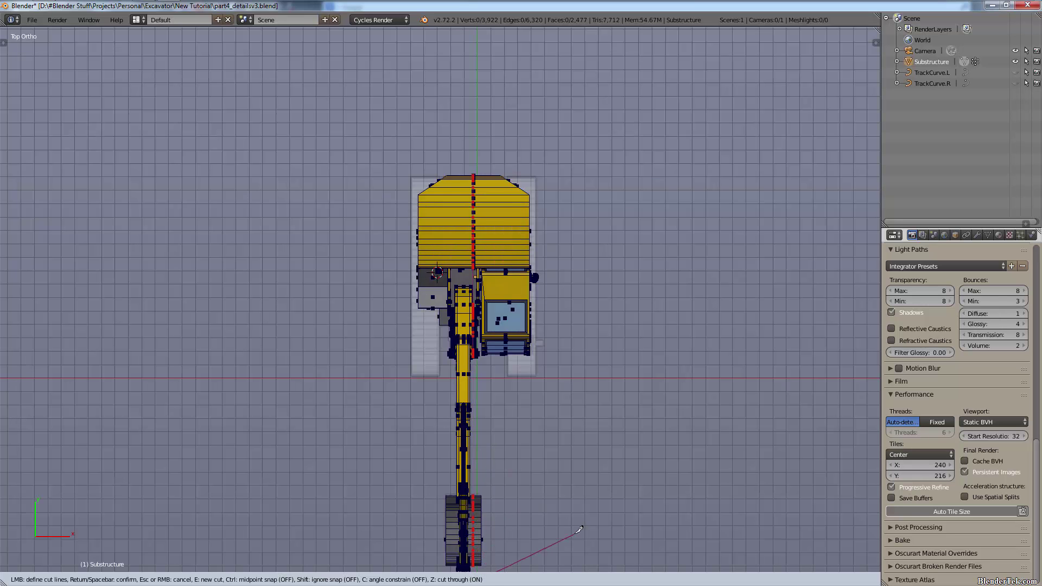
{"action": "key", "text": "Return"}
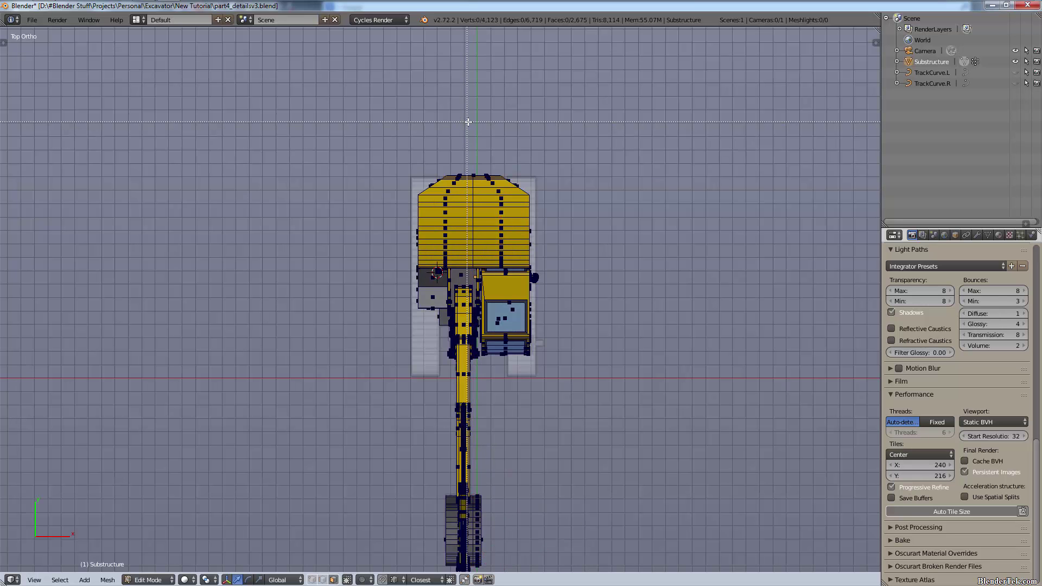
{"action": "left_click_drag", "start_coordinate": [468, 122], "coordinate": [304, 567]}
Step: Delete the left half's vertices, hidden ones included, with Limit Selection to Visible turned off
{"action": "key", "text": "x"}
{"action": "left_click", "coordinate": [294, 241]}
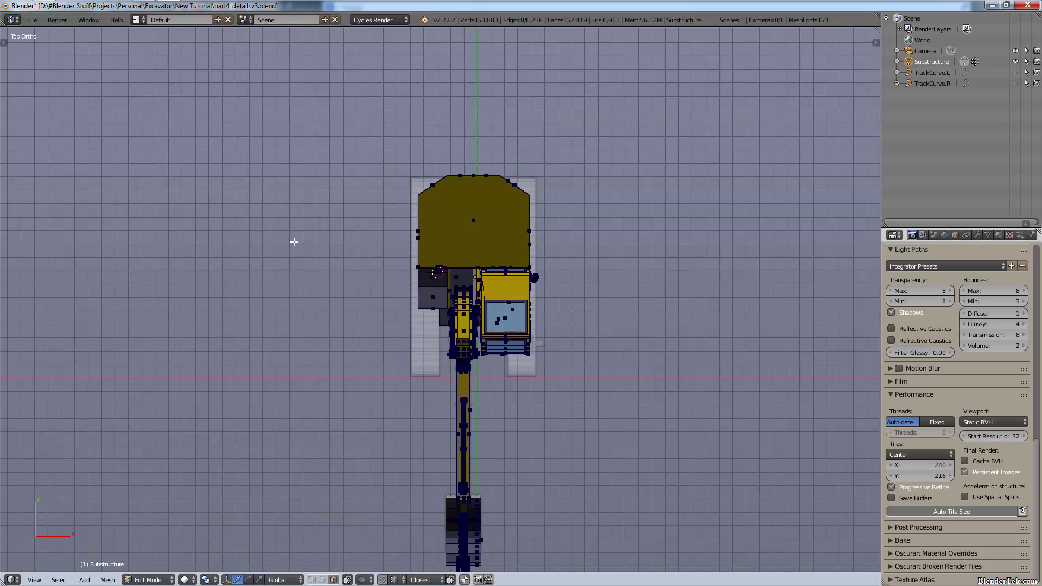
{"action": "key", "text": "ctrl+z"}
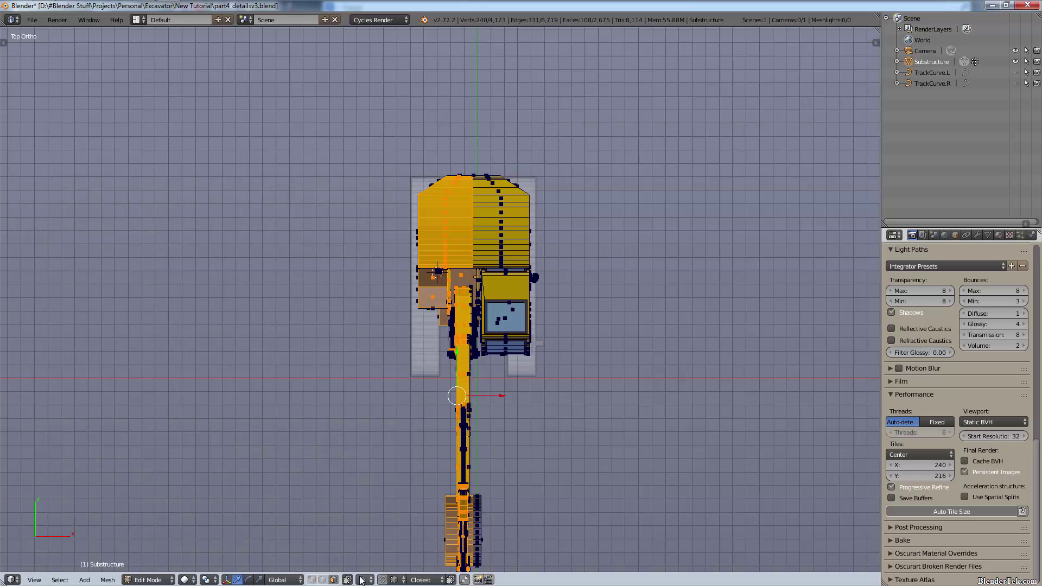
{"action": "left_click", "coordinate": [347, 580]}
{"action": "key", "text": "a"}
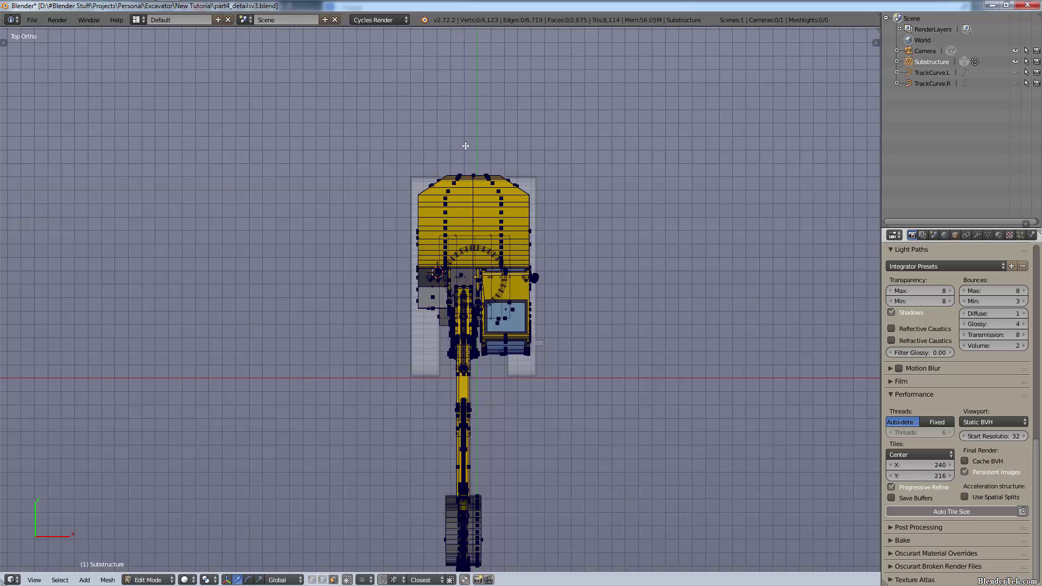
{"action": "key", "text": "b"}
{"action": "left_click_drag", "start_coordinate": [468, 155], "coordinate": [134, 570]}
{"action": "key", "text": "x"}
{"action": "left_click", "coordinate": [197, 134]}
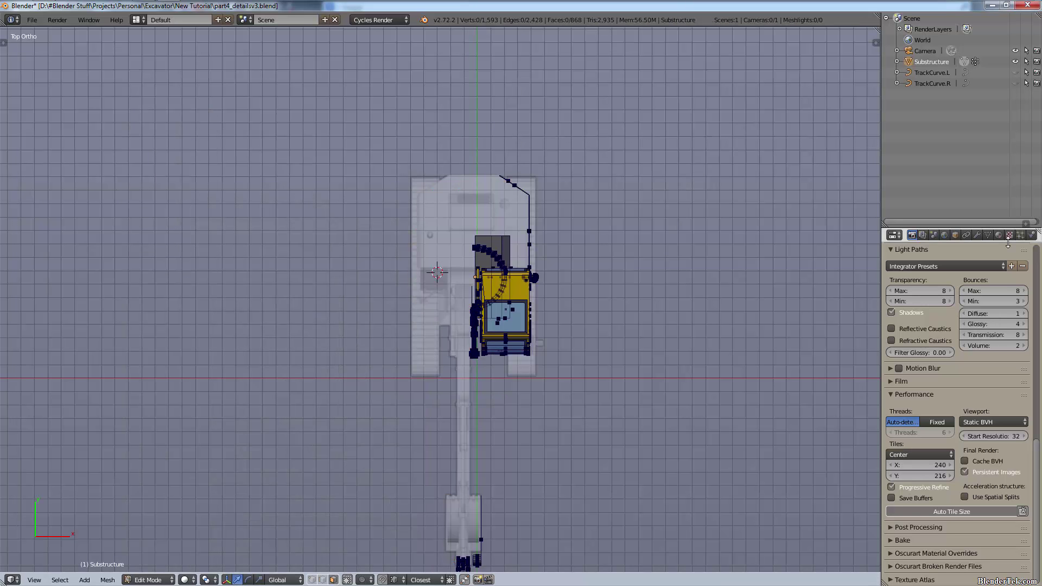
Step: Add a Mirror modifier to the Substructure so the missing half is rebuilt on X
{"action": "left_click", "coordinate": [978, 236]}
{"action": "left_click", "coordinate": [958, 270]}
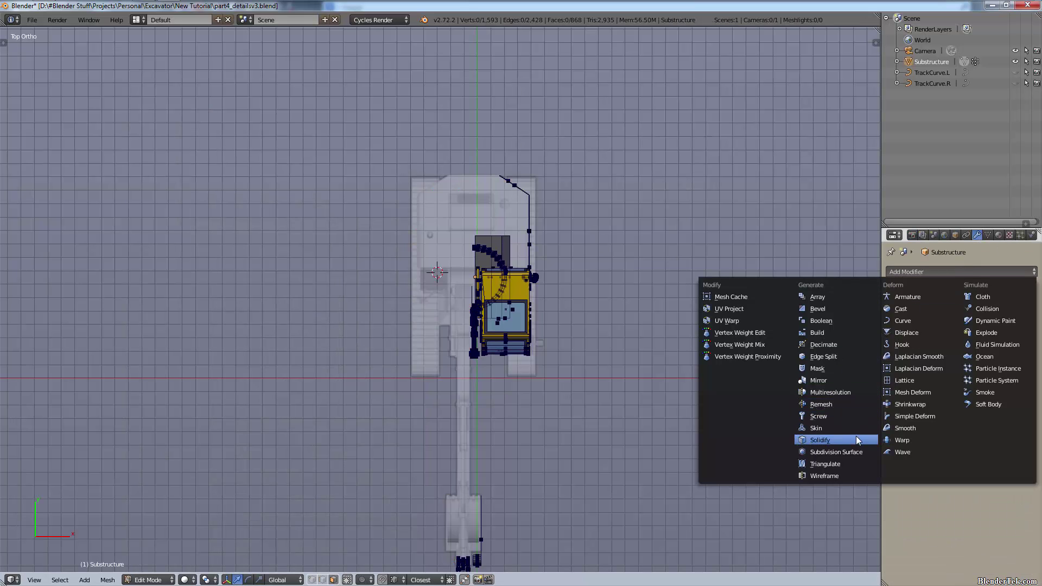
{"action": "left_click", "coordinate": [843, 383]}
{"action": "middle_click_drag", "start_coordinate": [633, 327], "coordinate": [636, 352]}
{"action": "middle_click_drag", "start_coordinate": [602, 287], "coordinate": [597, 258]}
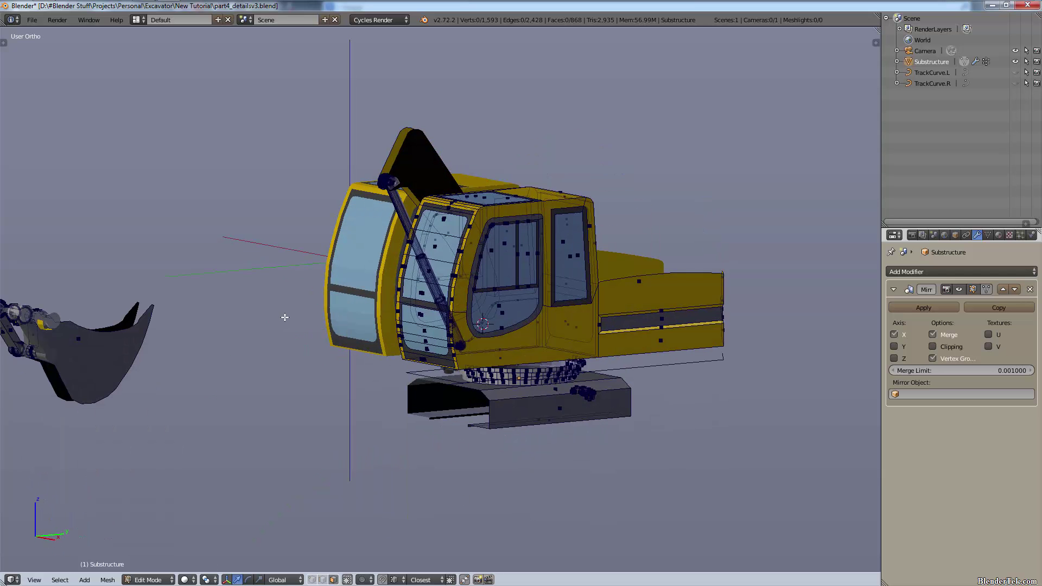
Step: Enable Clipping on the Mirror modifier so the moved halves stay joined at the centre
{"action": "middle_click_drag", "start_coordinate": [284, 316], "coordinate": [613, 210]}
{"action": "scroll", "coordinate": [667, 309], "scroll_direction": "up", "scroll_amount": 3}
{"action": "scroll", "coordinate": [529, 354], "scroll_direction": "down", "scroll_amount": 3}
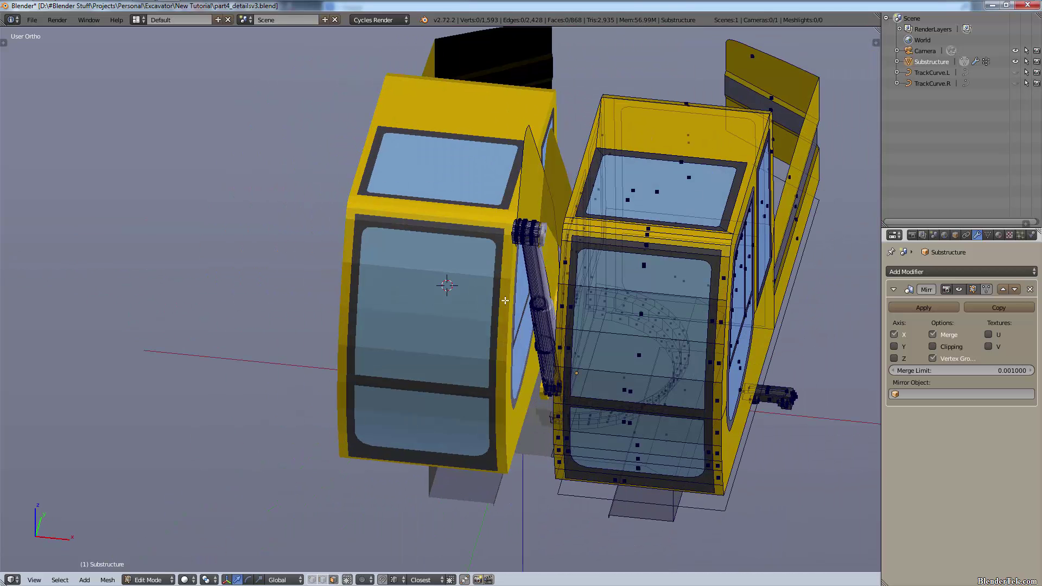
{"action": "scroll", "coordinate": [495, 269], "scroll_direction": "down", "scroll_amount": 1}
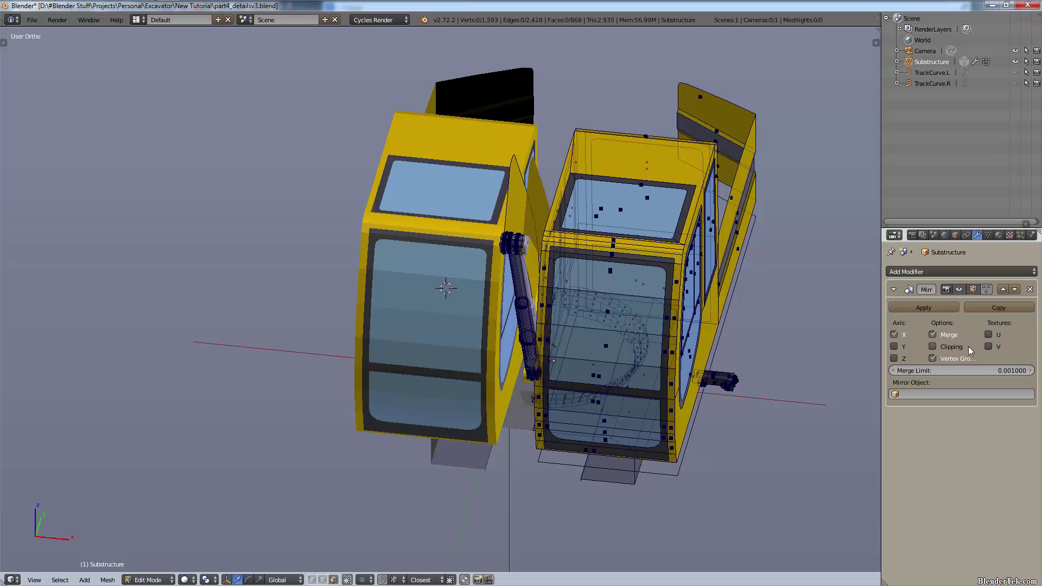
{"action": "key", "text": "a"}
{"action": "key", "text": "g"}
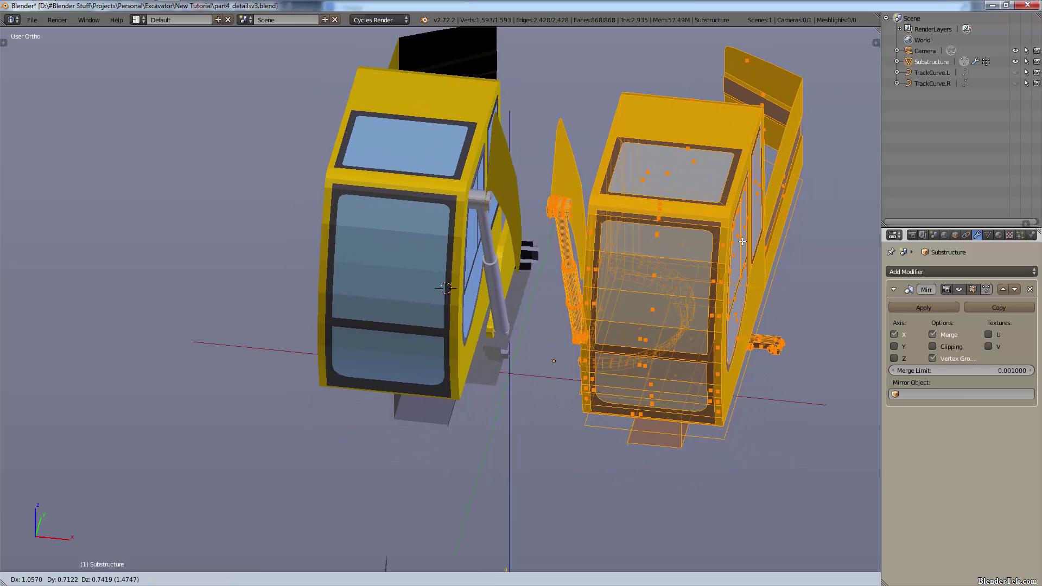
{"action": "left_click", "coordinate": [787, 304]}
{"action": "left_click", "coordinate": [932, 346]}
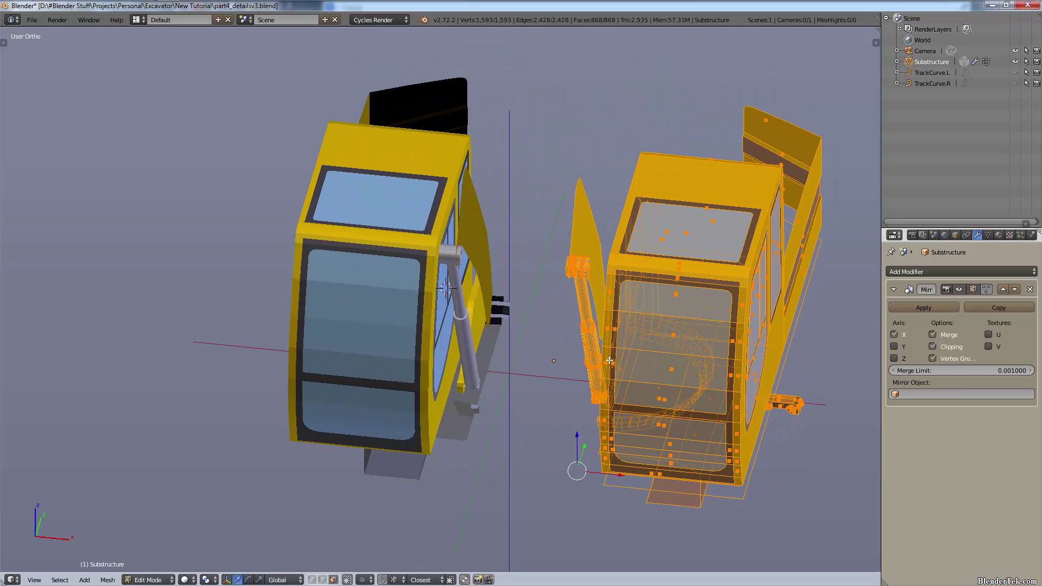
{"action": "key", "text": "g"}
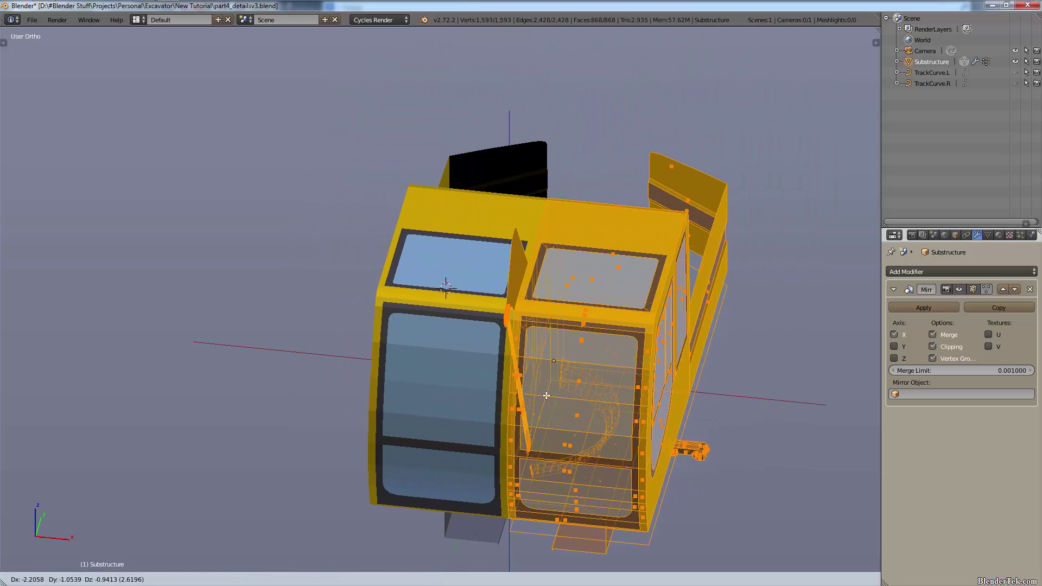
{"action": "left_click", "coordinate": [592, 290]}
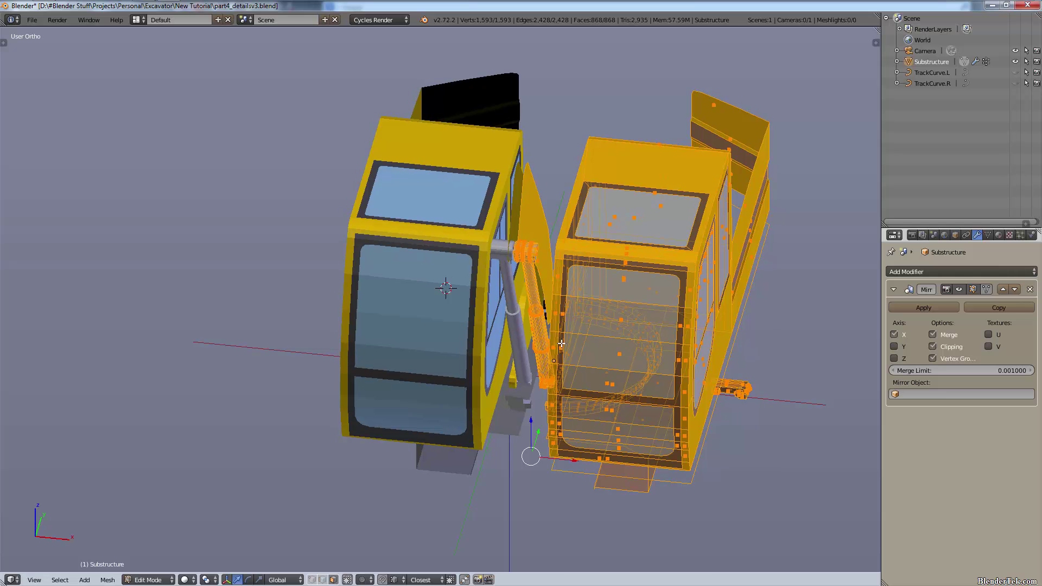
{"action": "key", "text": "a"}
Step: Orbit and zoom around the mirrored excavator, then the sculpted Cube mesh
{"action": "scroll", "coordinate": [670, 244], "scroll_direction": "down", "scroll_amount": 5}
{"action": "middle_click_drag", "start_coordinate": [642, 191], "coordinate": [521, 348]}
{"action": "scroll", "coordinate": [475, 354], "scroll_direction": "up", "scroll_amount": 3}
{"action": "scroll", "coordinate": [552, 339], "scroll_direction": "up", "scroll_amount": 2}
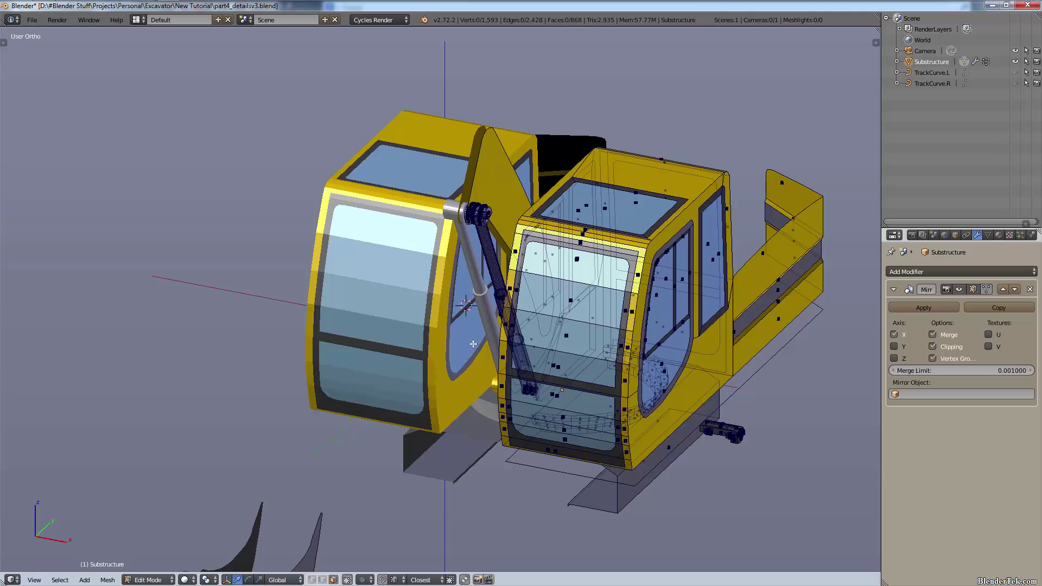
{"action": "scroll", "coordinate": [532, 373], "scroll_direction": "down", "scroll_amount": 3}
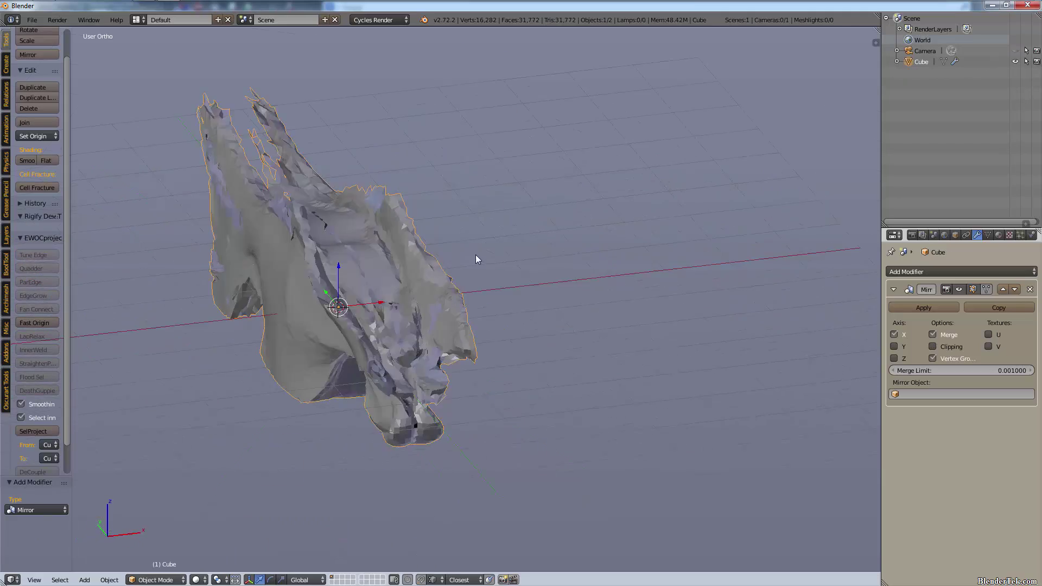
{"action": "mouse_move", "coordinate": [477, 260]}
{"action": "middle_mouse_down"}
{"action": "mouse_move", "coordinate": [420, 259]}
{"action": "mouse_move", "coordinate": [423, 220]}
{"action": "mouse_move", "coordinate": [375, 229]}
{"action": "mouse_move", "coordinate": [426, 376]}
{"action": "mouse_move", "coordinate": [412, 259]}
{"action": "mouse_move", "coordinate": [453, 238]}
{"action": "mouse_move", "coordinate": [408, 243]}
{"action": "middle_mouse_up"}
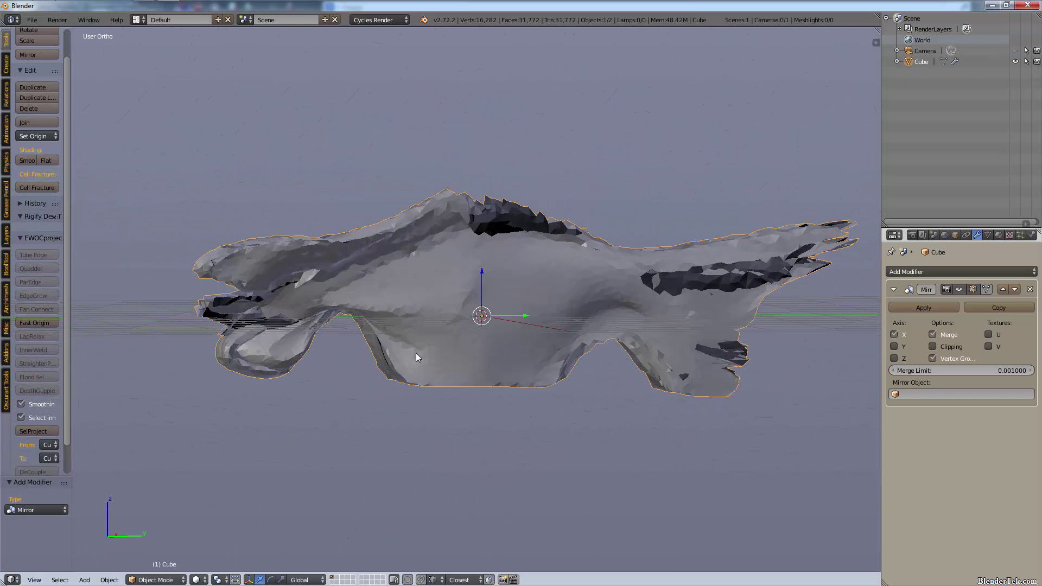